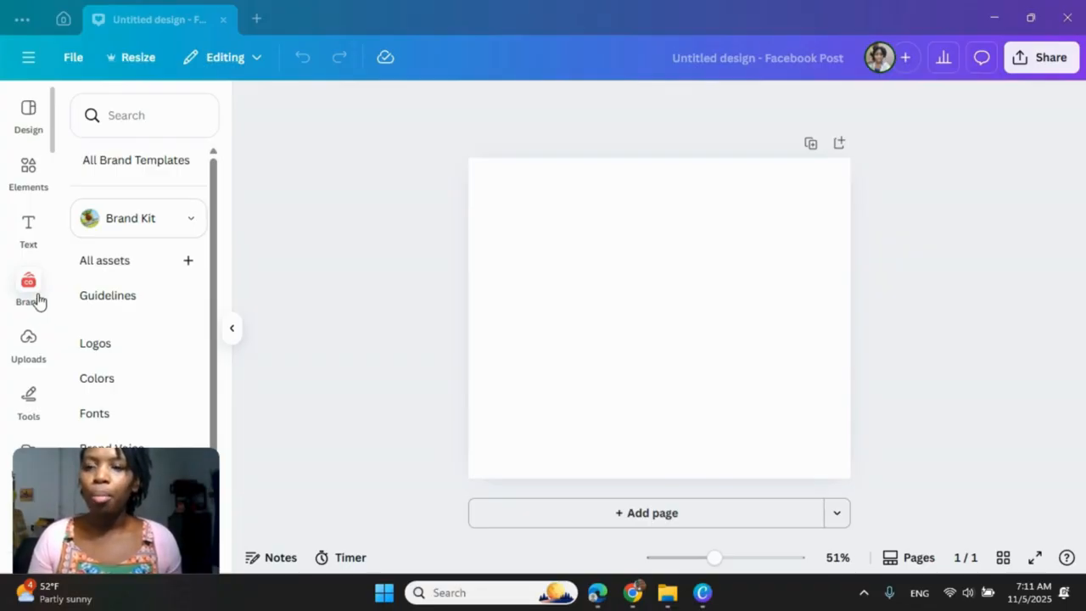
Step: Show the brand kit's colors, and switch to the ChatGPT conversation to bring up its brand color hex code table
click(104, 389)
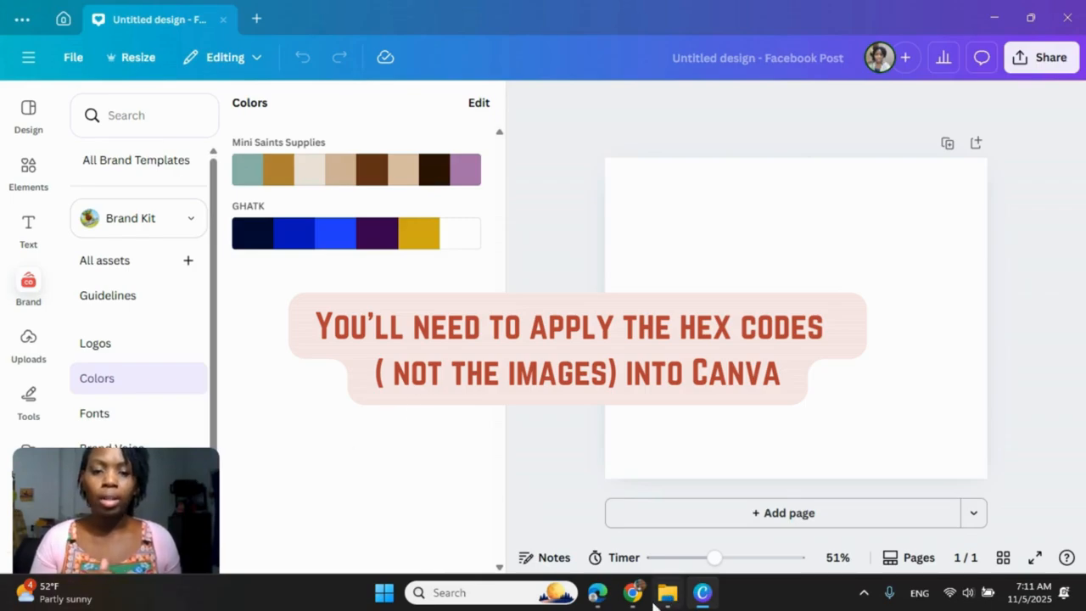
mouse_move(637, 596)
click(708, 511)
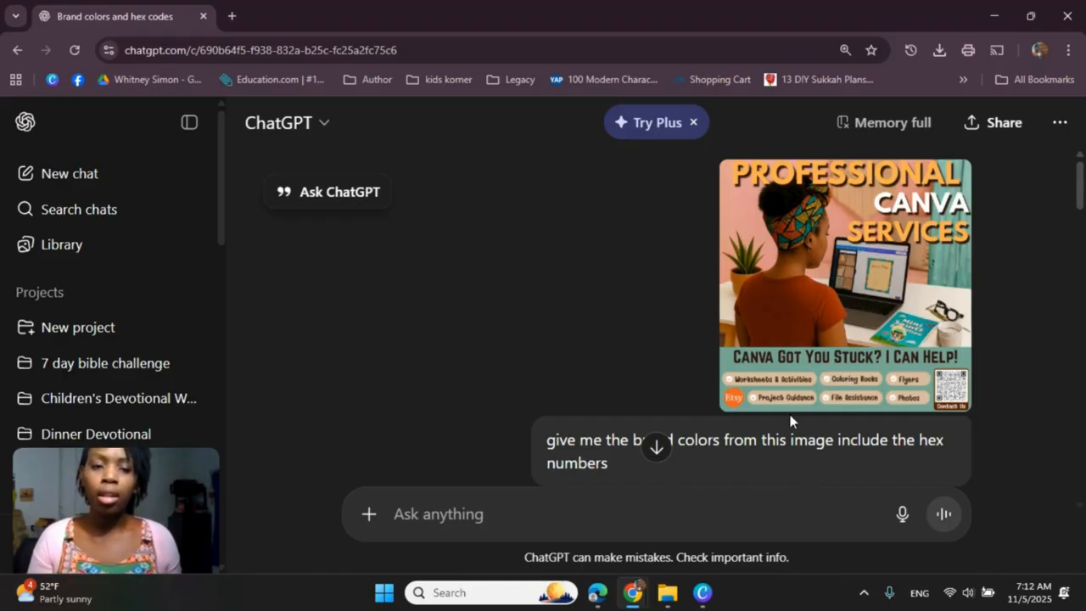
scroll(789, 420, down, 2)
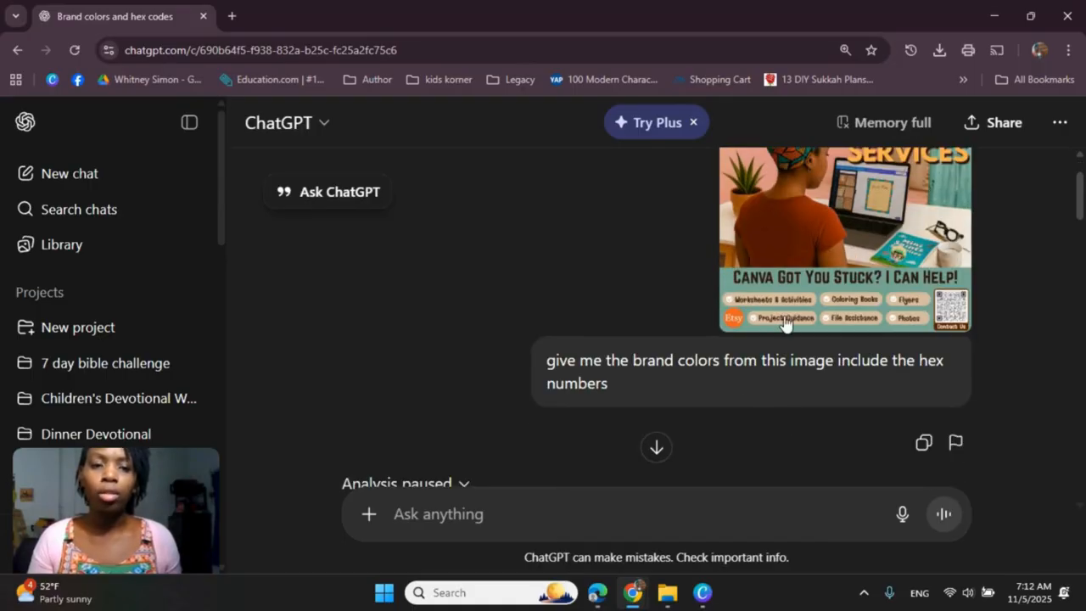
scroll(784, 321, down, 5)
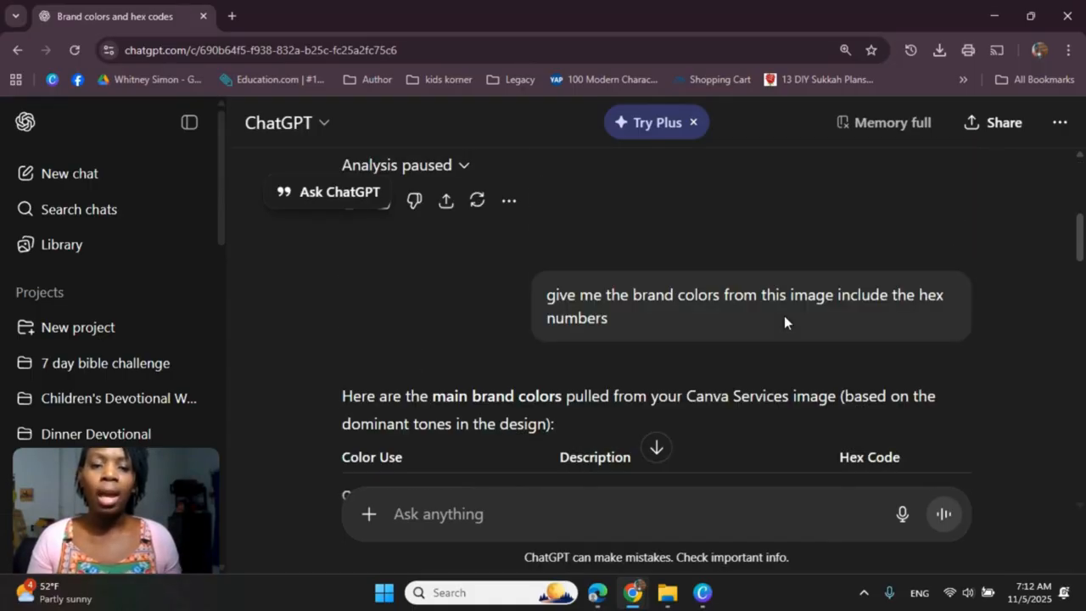
scroll(784, 316, down, 4)
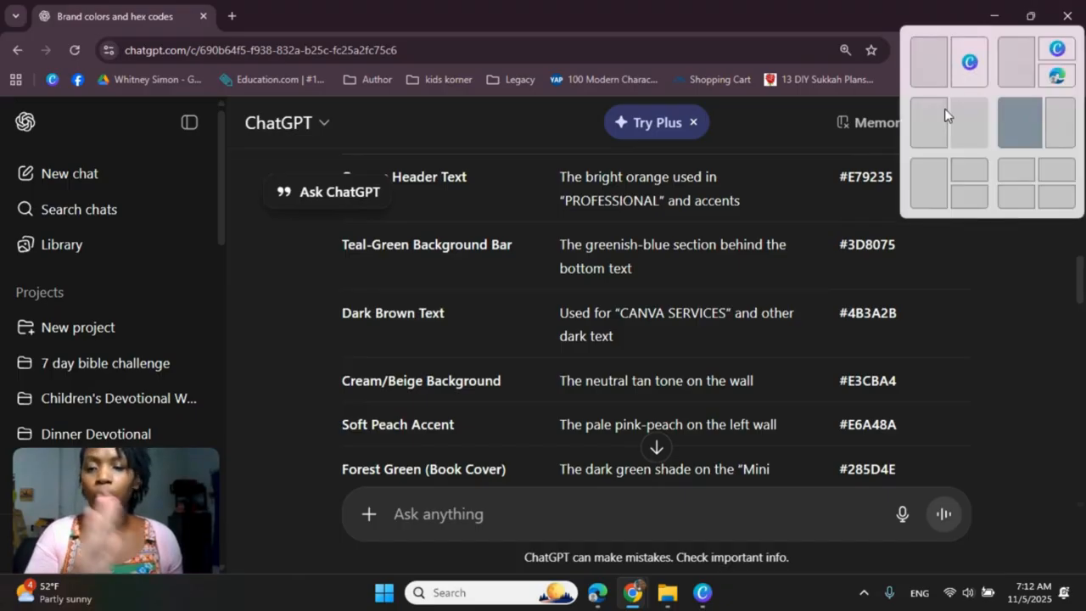
Step: Arrange the Canva and ChatGPT windows side by side and open the brand colors for editing
click(1030, 21)
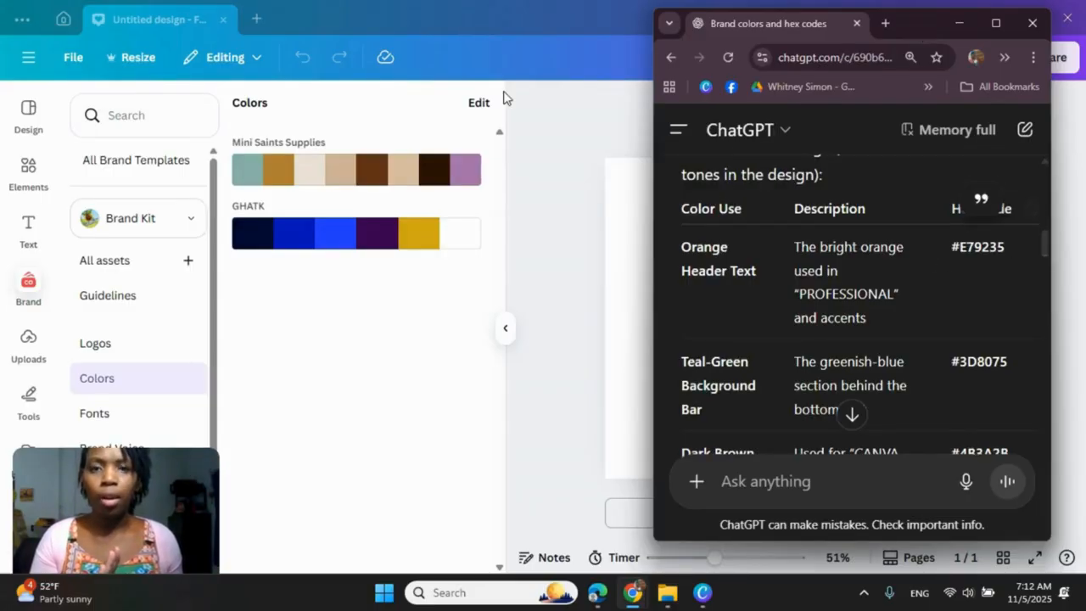
click(958, 22)
click(1031, 22)
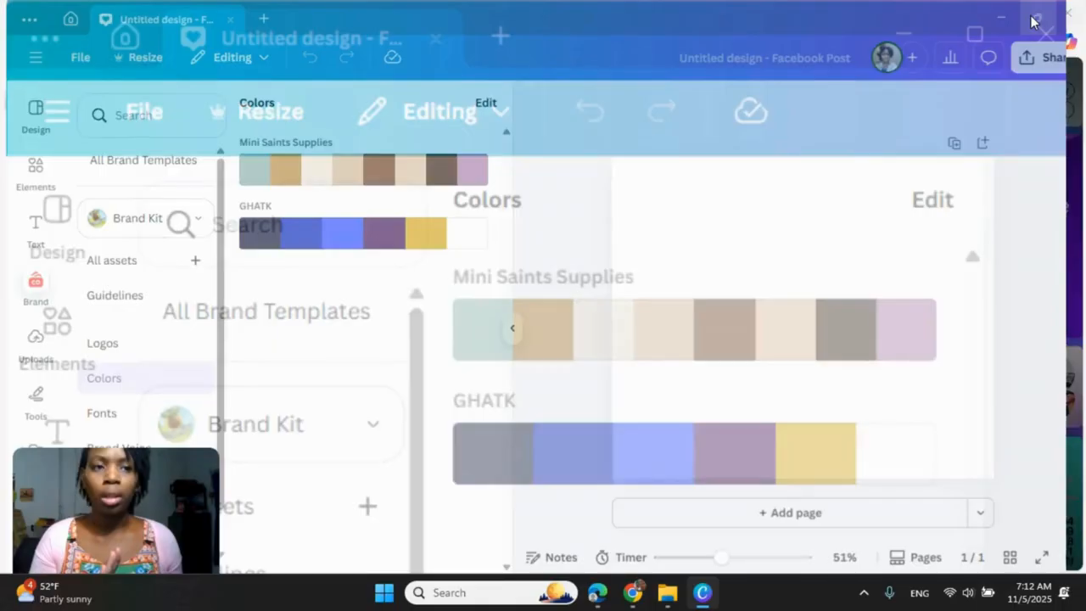
drag(547, 19, 497, 19)
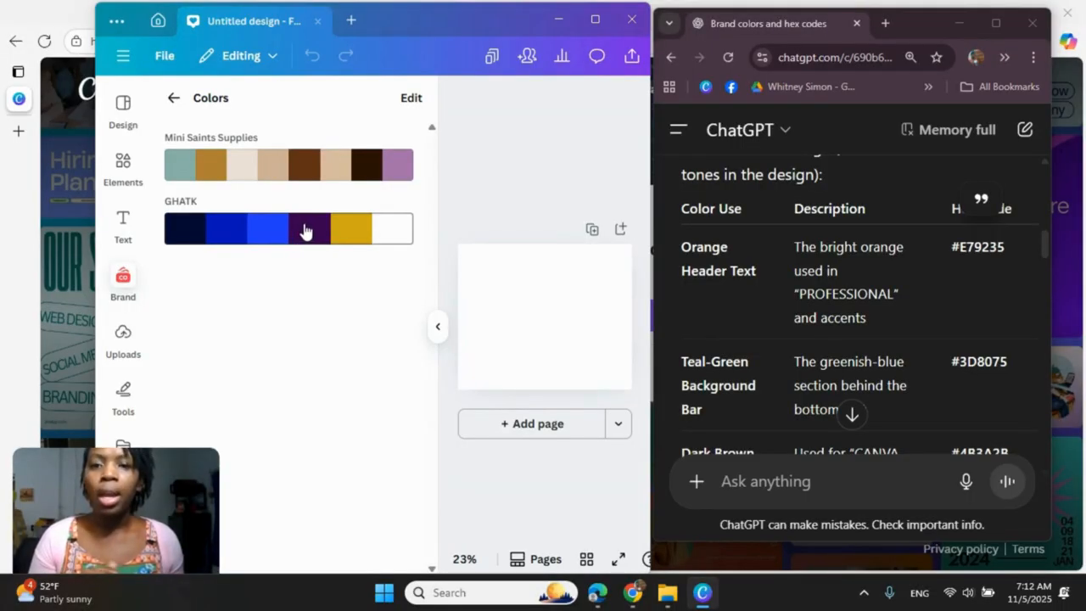
click(411, 98)
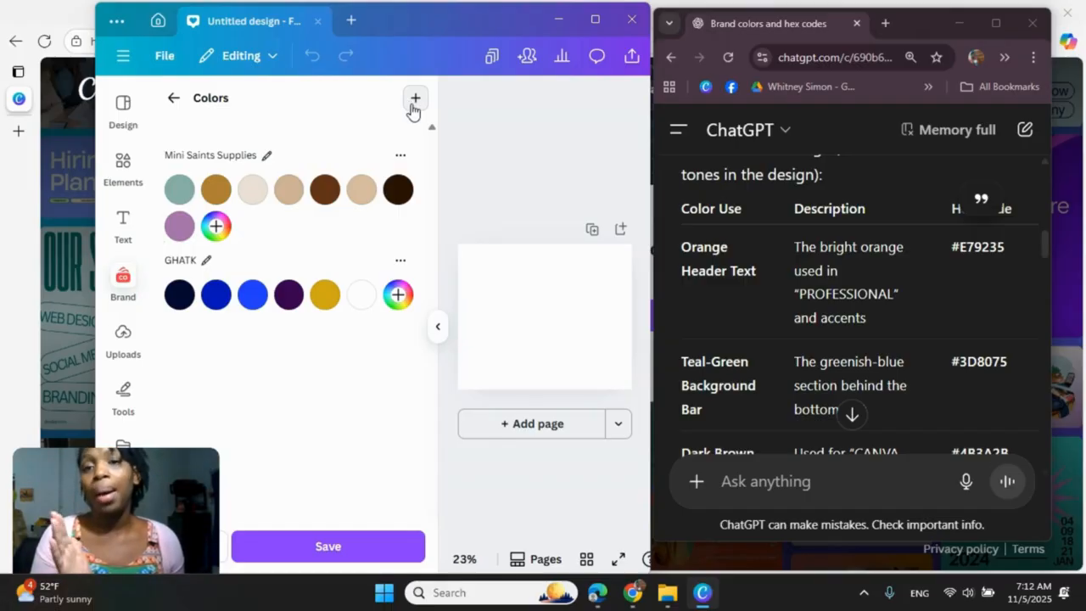
click(414, 100)
click(359, 181)
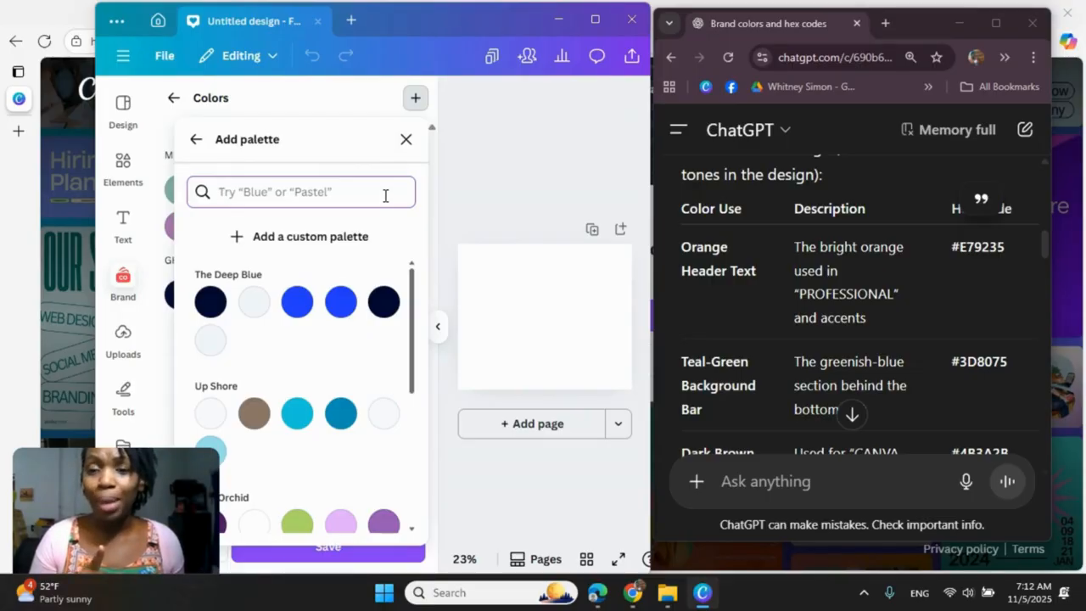
click(406, 140)
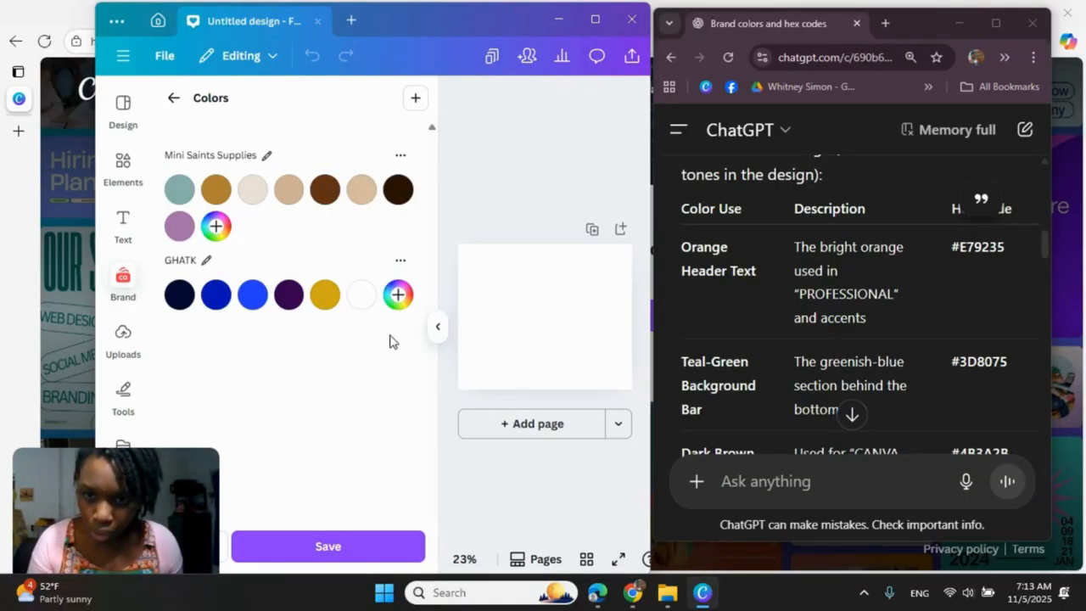
Step: Add a new custom palette to the brand kit's colors
click(415, 98)
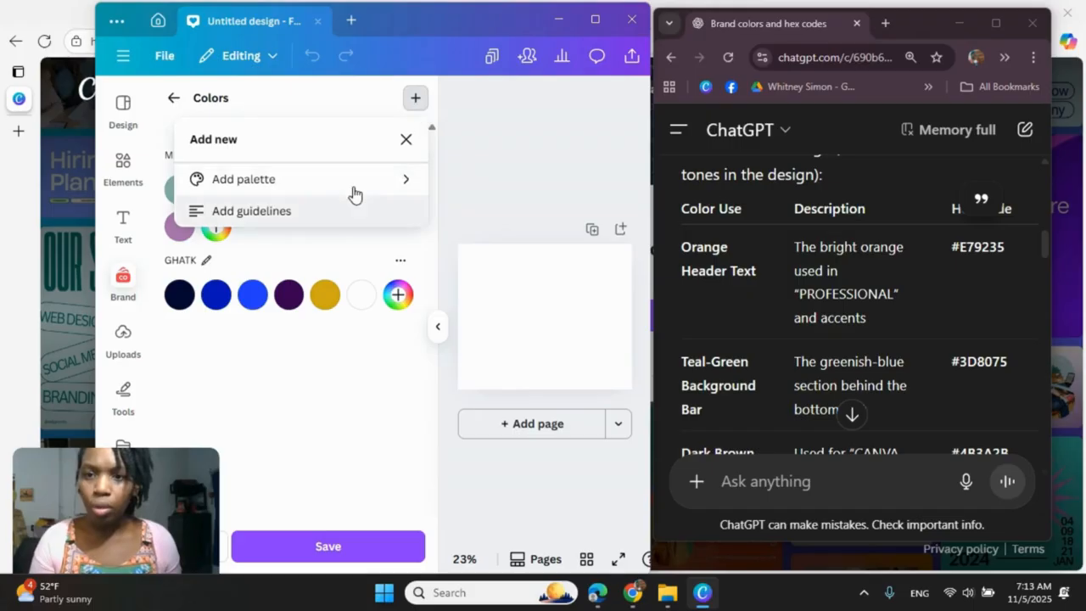
click(346, 188)
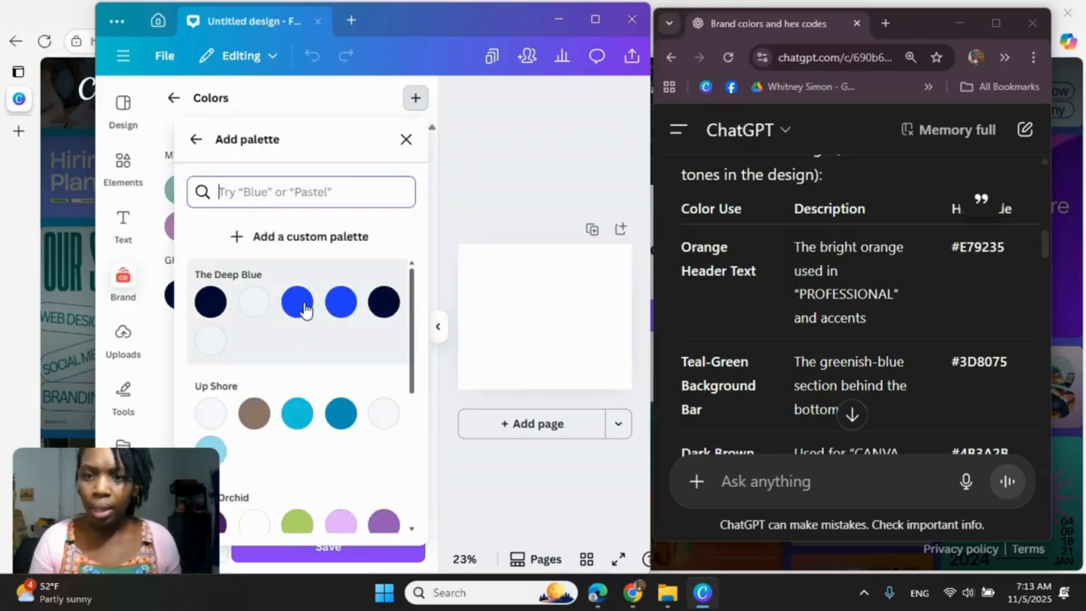
click(250, 244)
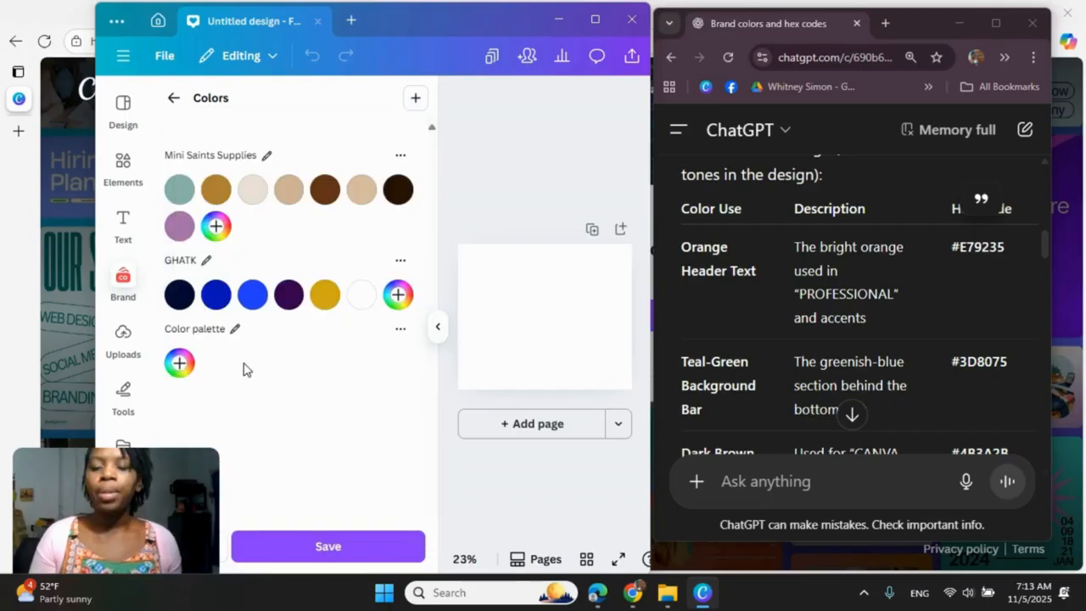
Step: Add the orange header text color from the ChatGPT table, #E79235, as the new palette's first color
click(179, 363)
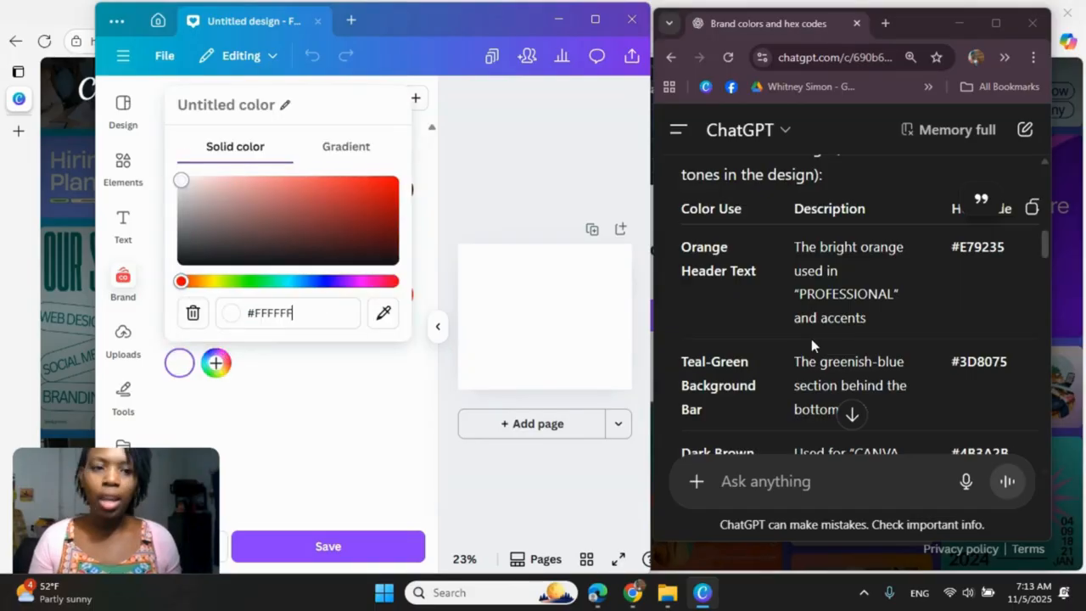
mouse_move(1013, 253)
mouse_down()
mouse_move(945, 249)
mouse_move(1012, 249)
mouse_up()
key(ctrl+c)
click(976, 245)
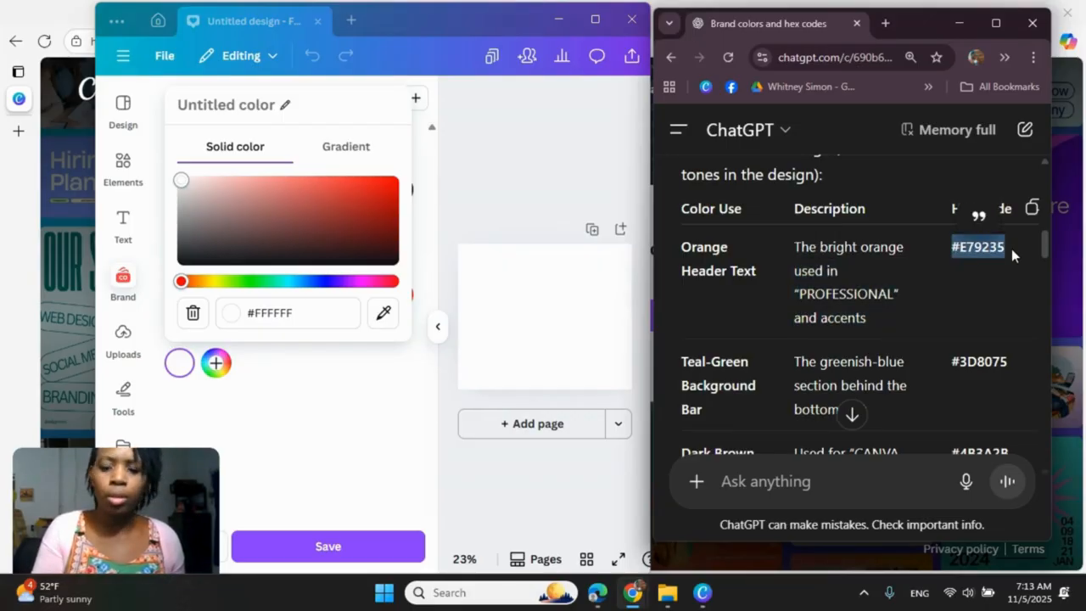
click(342, 316)
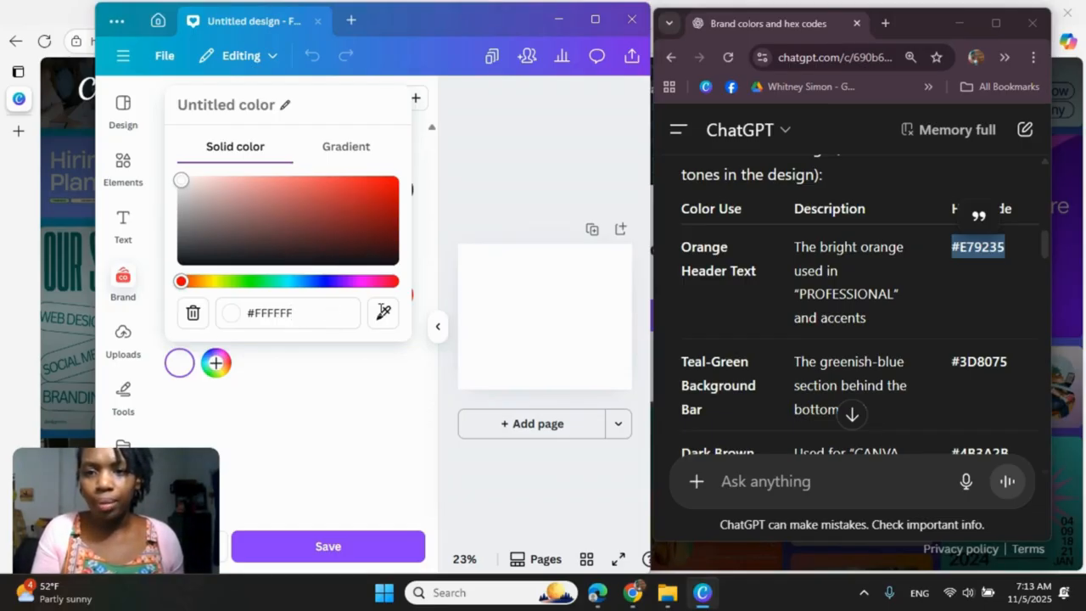
key(ctrl+v)
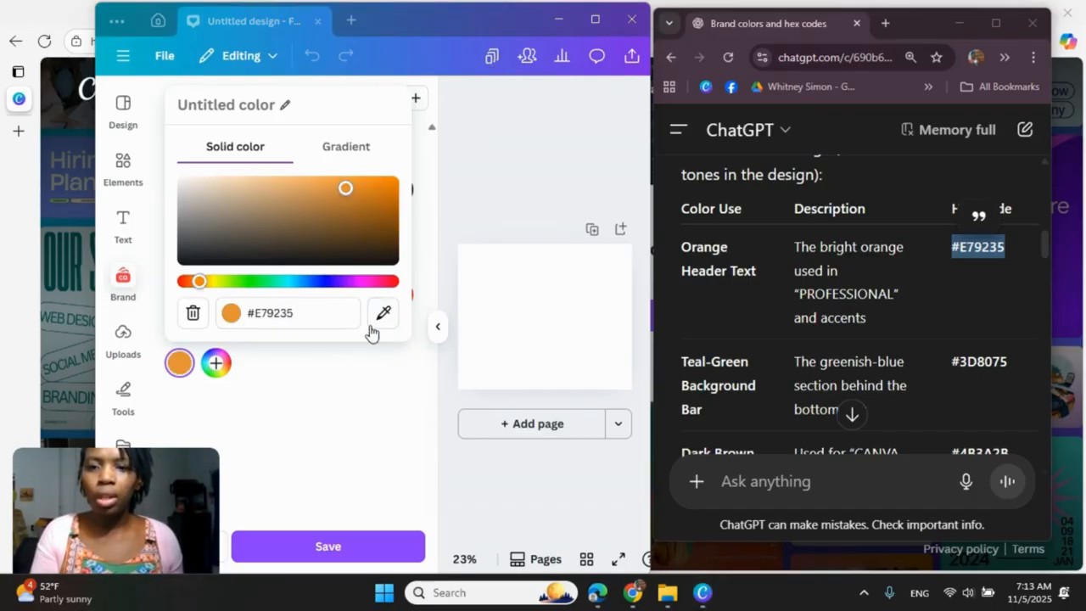
Step: Add the teal-green background bar color from the ChatGPT table, #3D8075, as the palette's second color
click(216, 363)
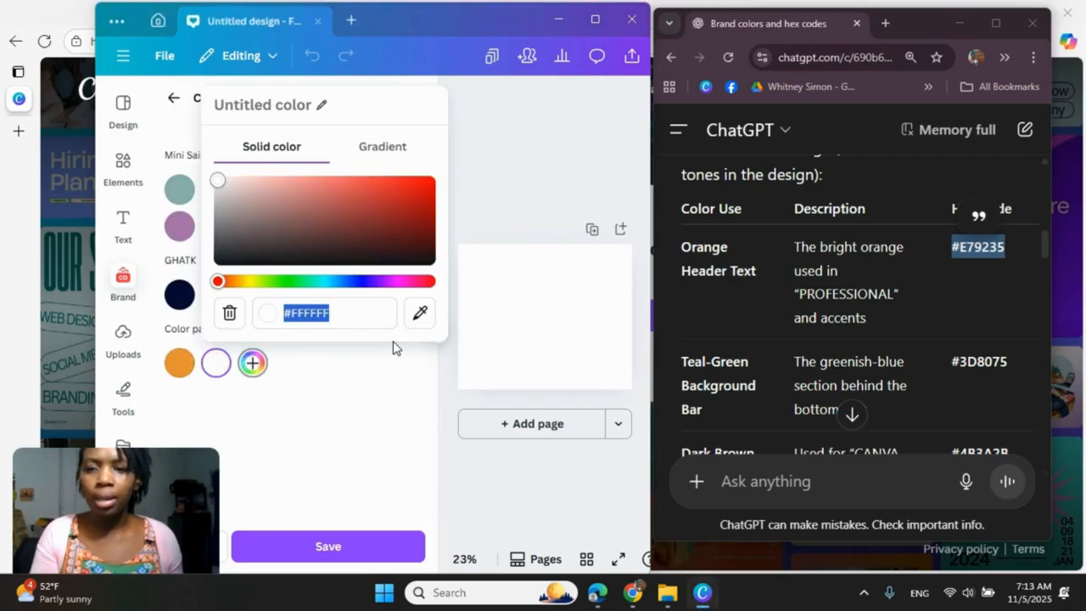
drag(953, 360, 1007, 363)
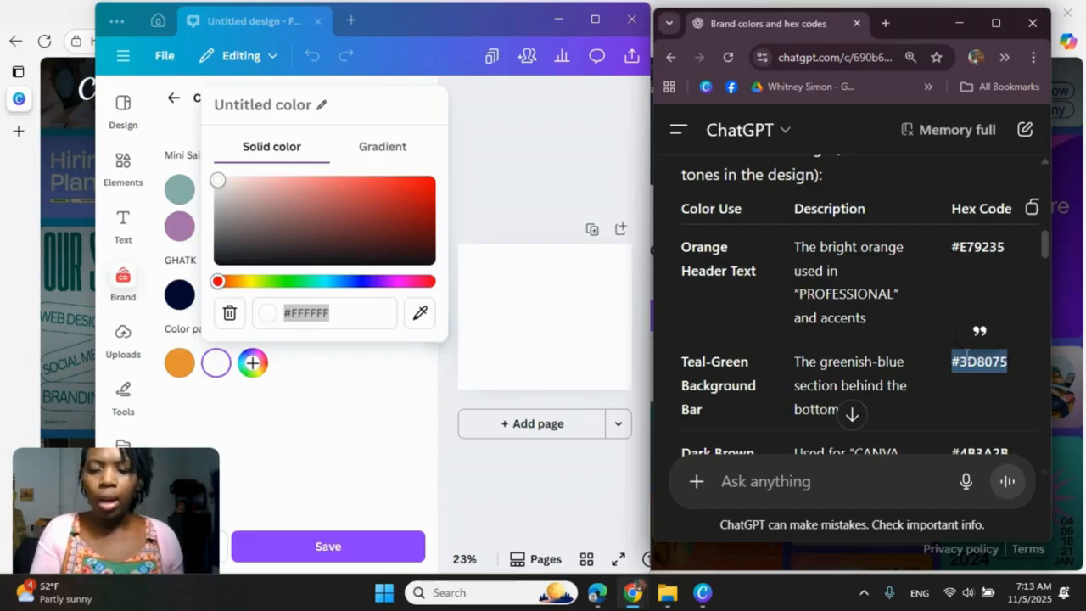
click(339, 313)
key(ctrl+c)
click(310, 314)
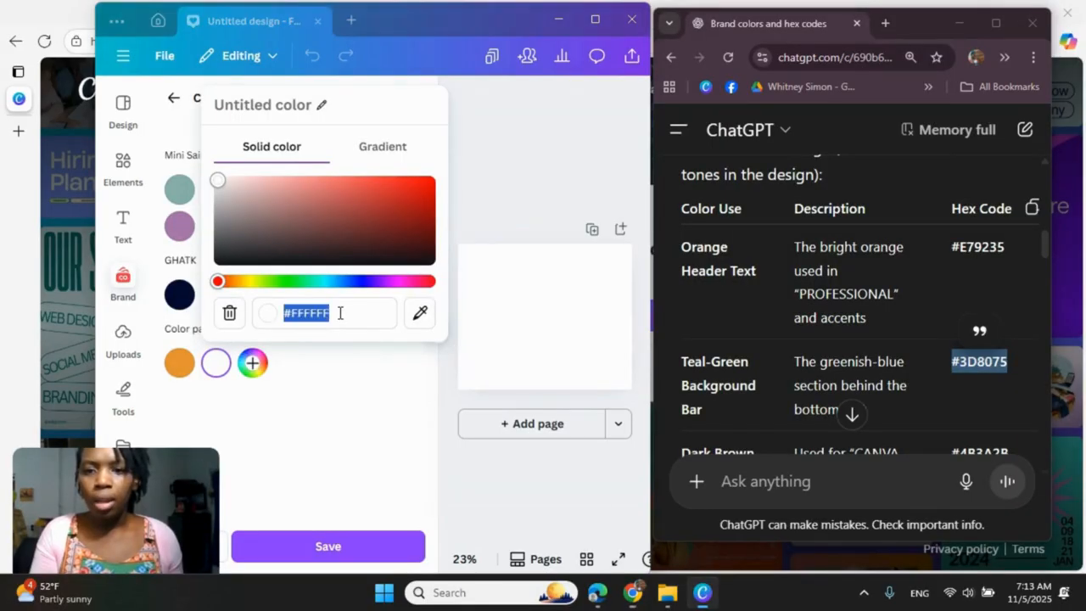
click(310, 315)
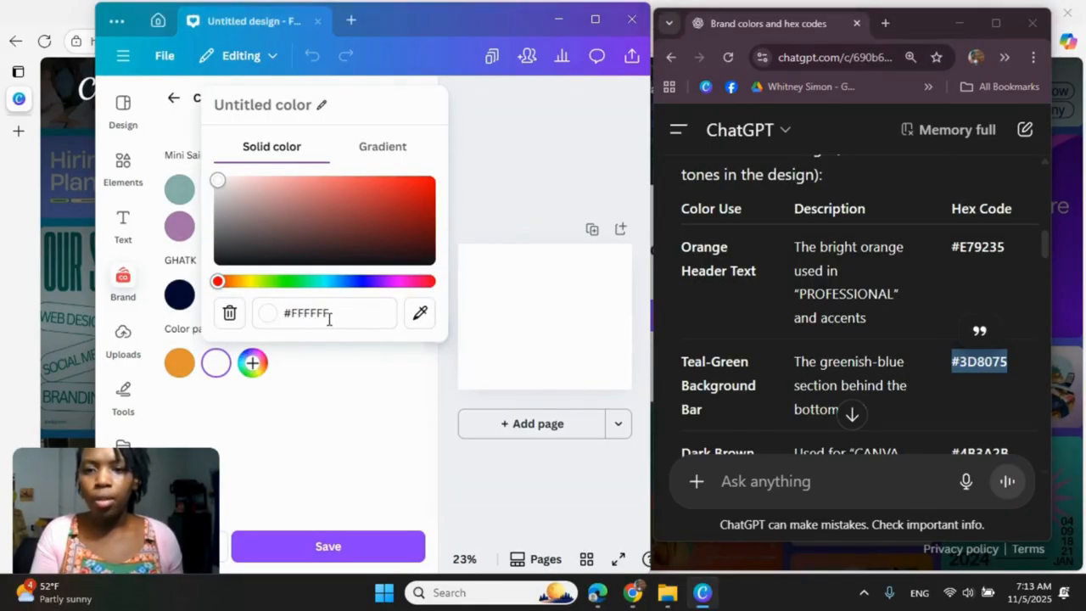
drag(327, 316, 274, 316)
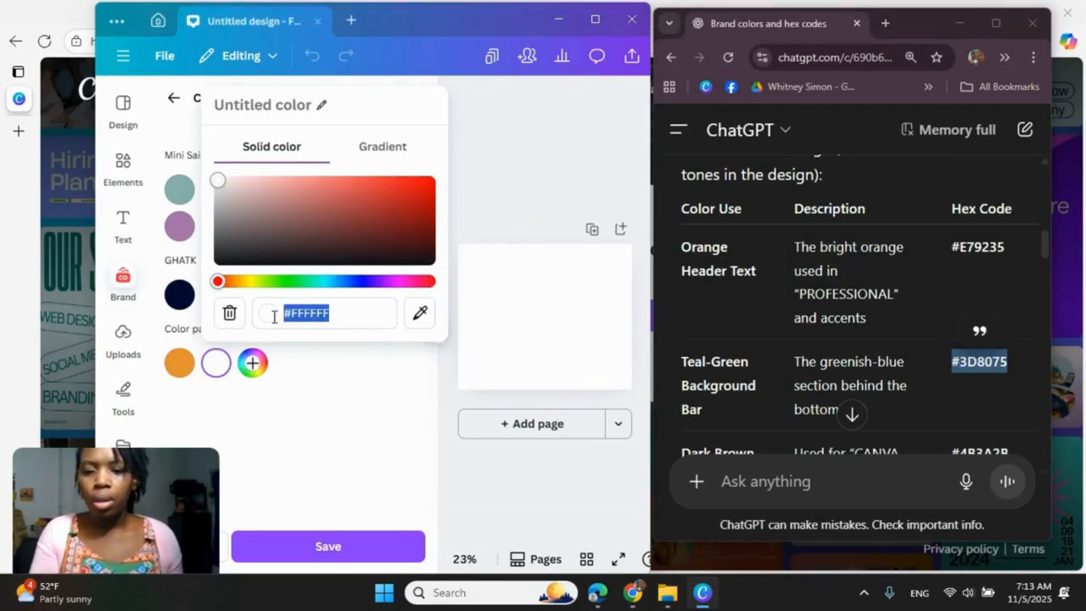
key(ctrl+v)
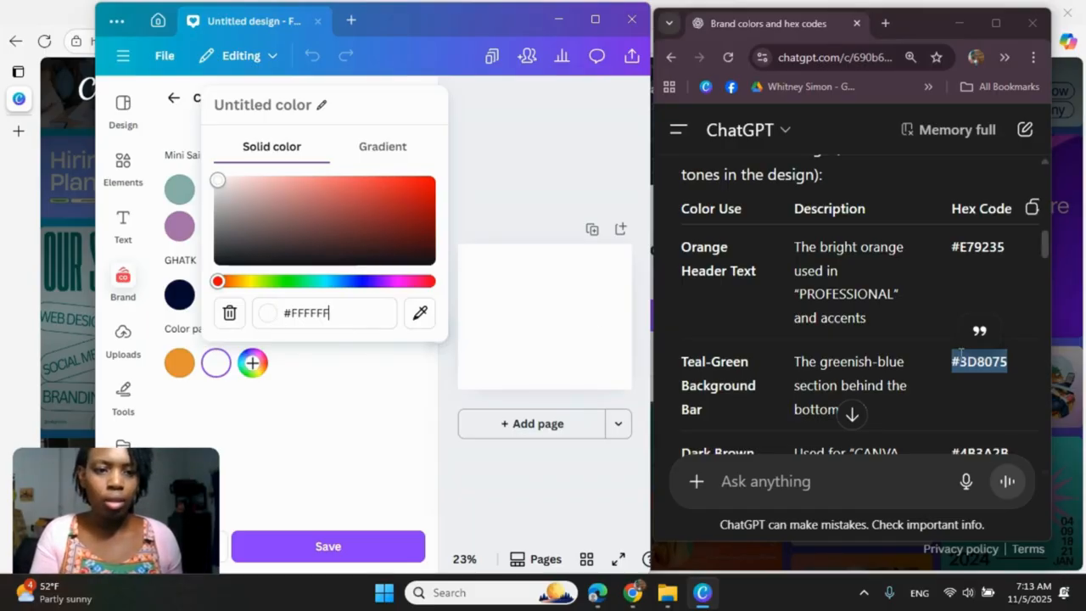
right_click(962, 354)
click(886, 379)
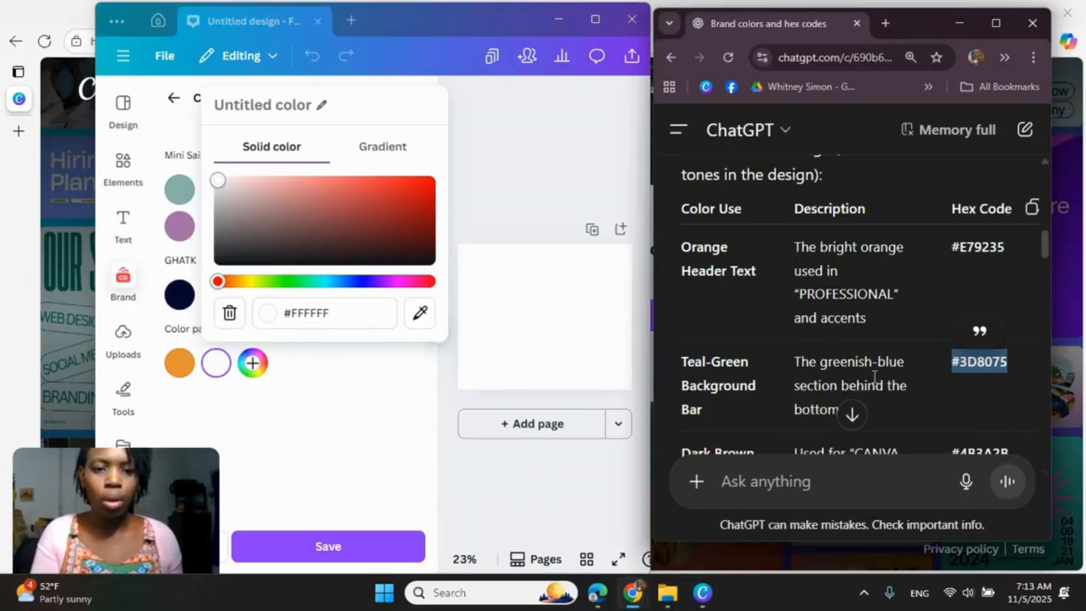
click(364, 313)
drag(364, 314, 285, 303)
click(337, 322)
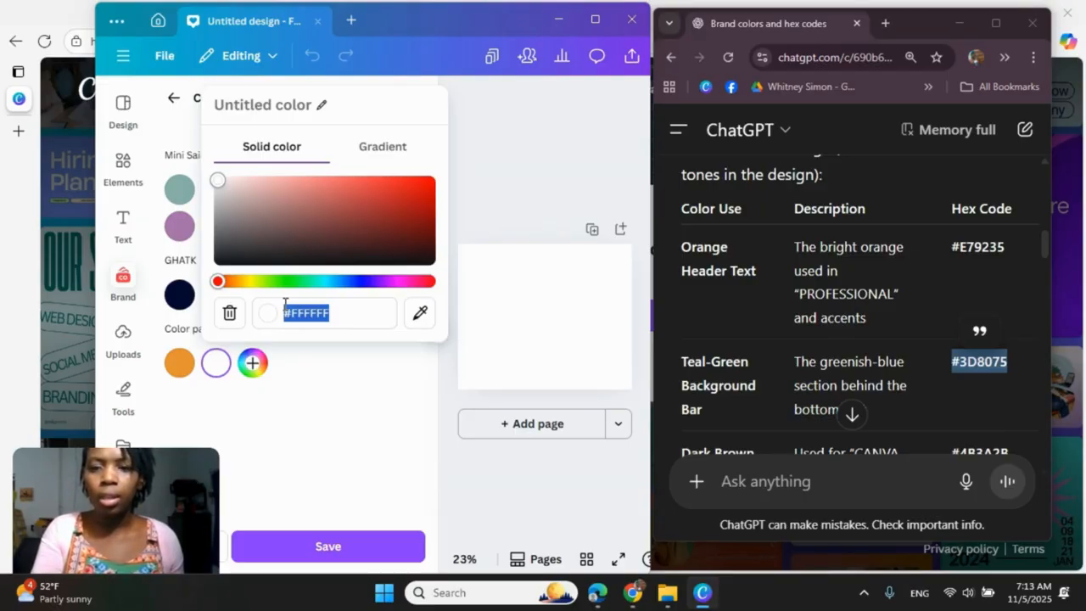
key(ctrl+v)
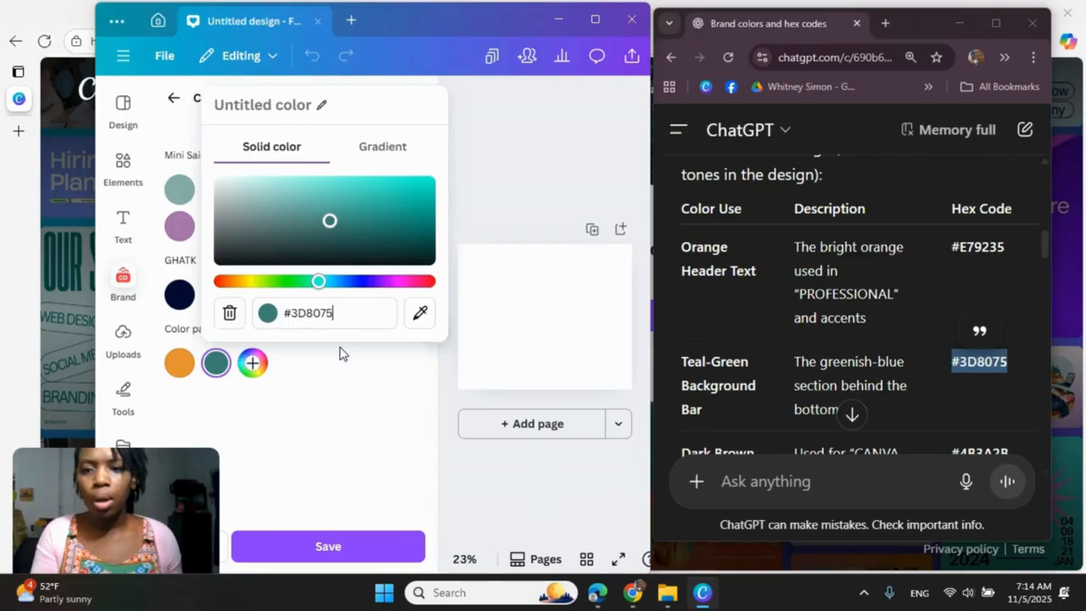
Step: Add the dark brown text color from the ChatGPT table, #4B3A2B, as the palette's third color
click(252, 363)
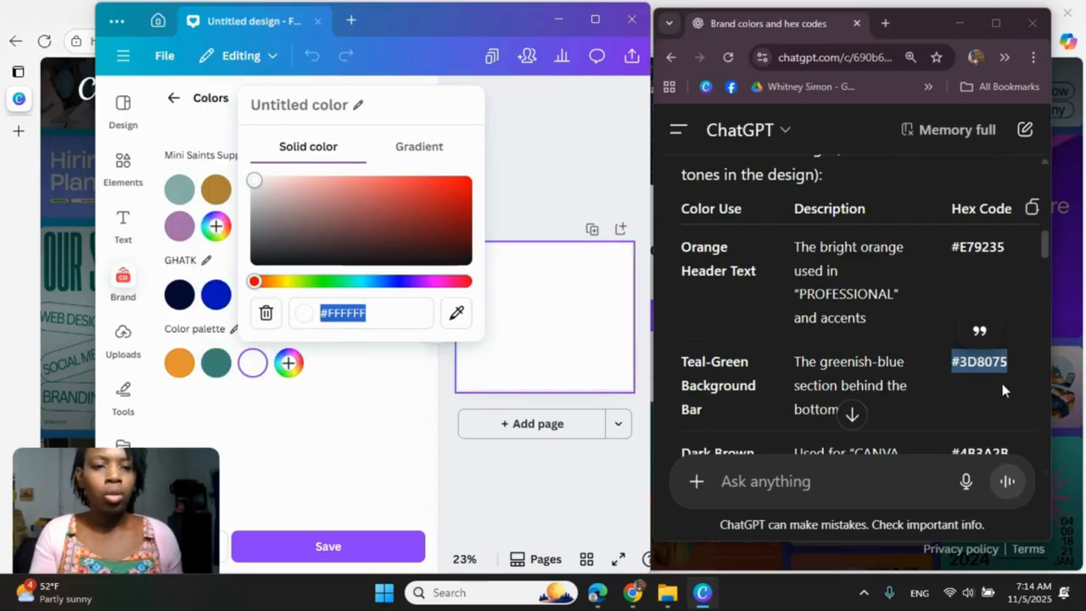
scroll(1003, 383, down, 1)
scroll(1002, 383, down, 1)
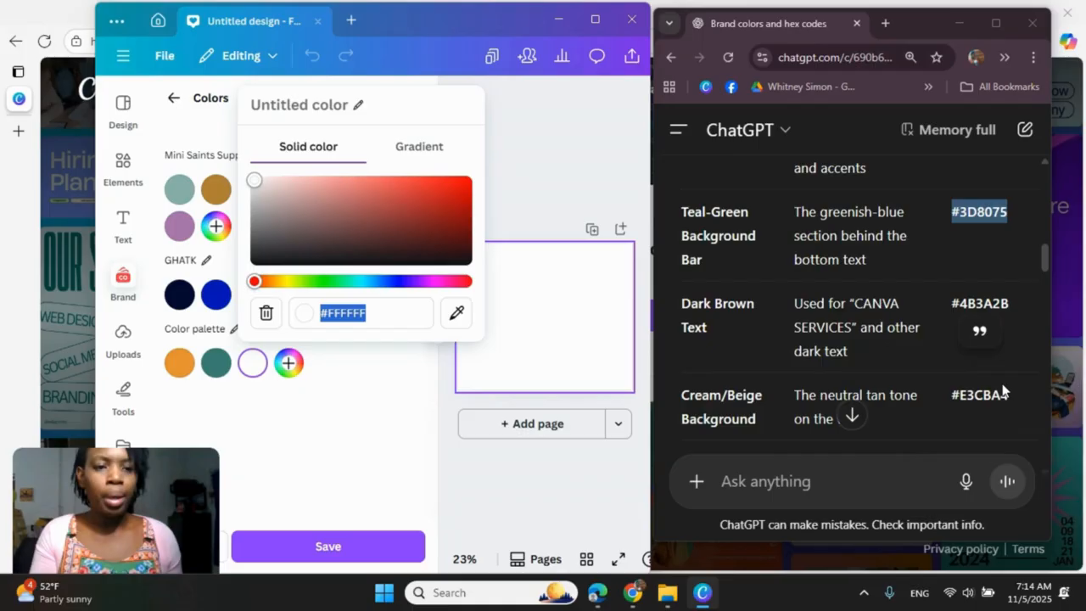
double_click(993, 293)
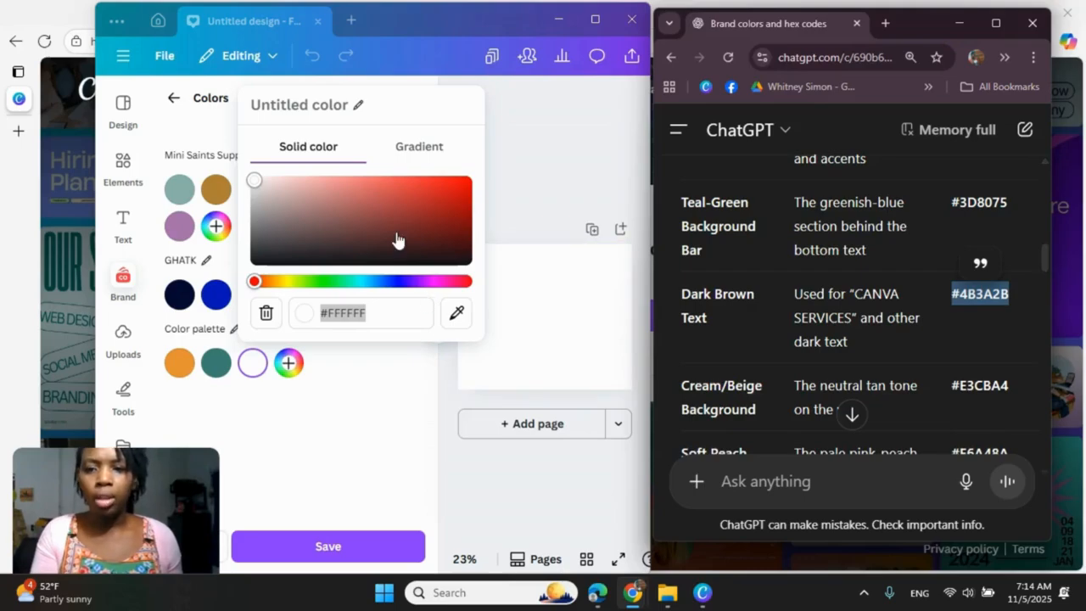
click(375, 315)
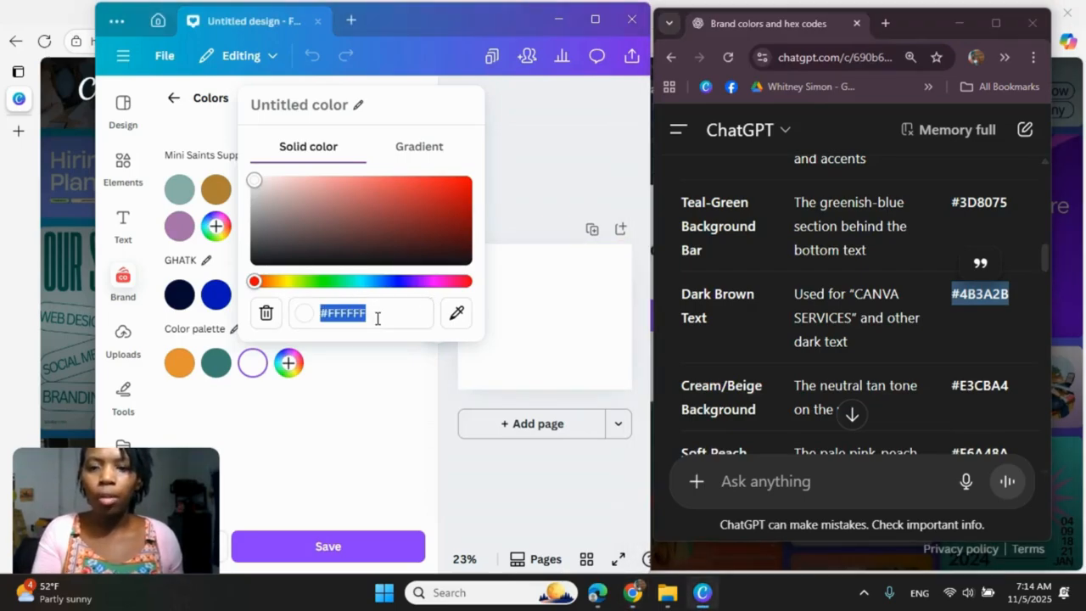
key(ctrl+v)
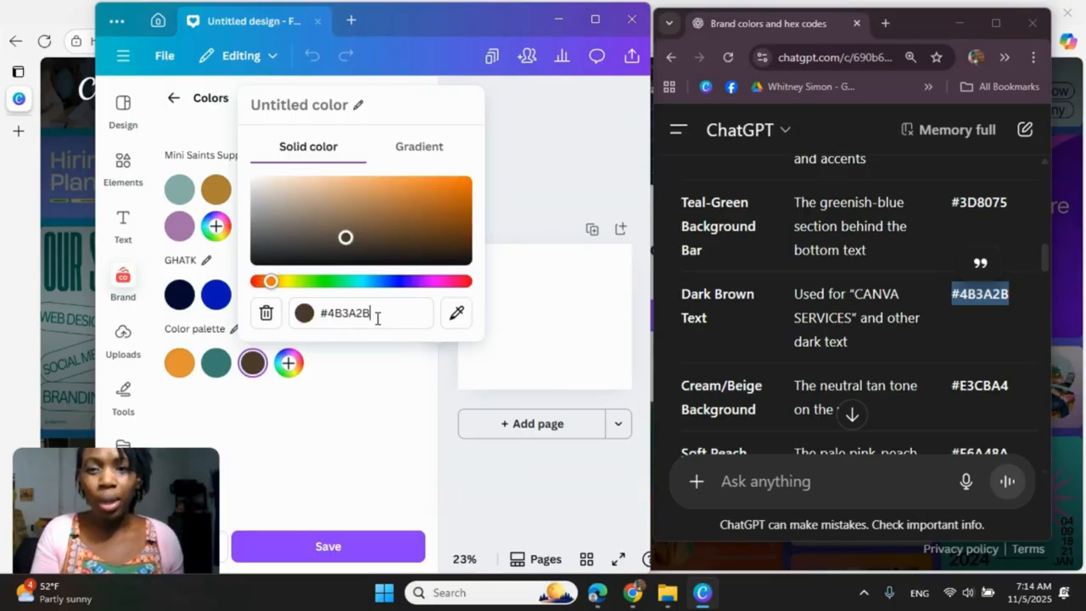
Step: Add the cream/beige background color from the ChatGPT table, #E3CBA4, as the palette's fourth color
click(288, 365)
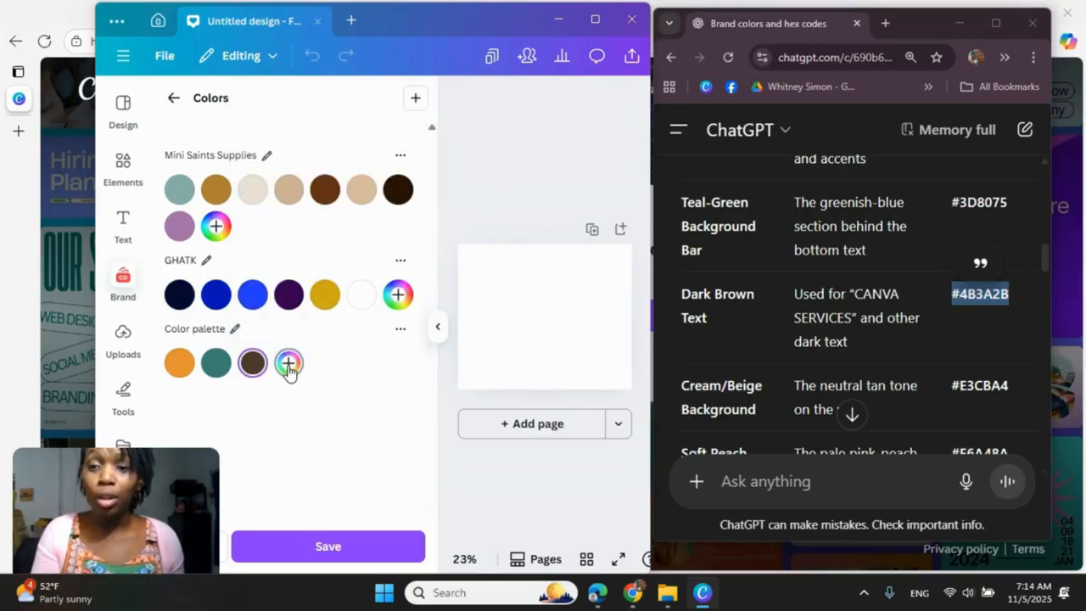
click(288, 365)
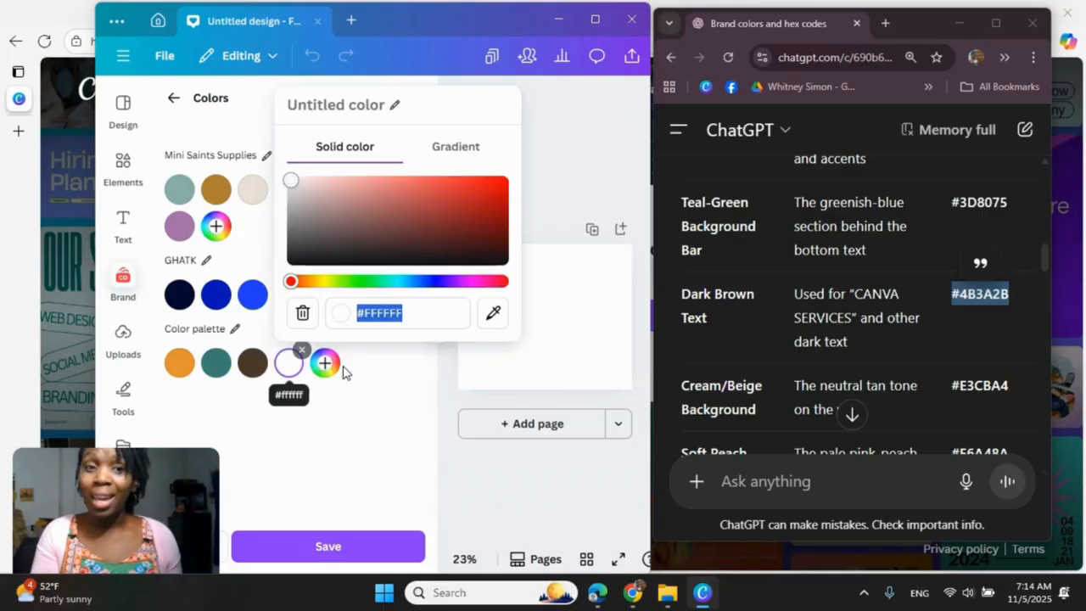
scroll(912, 331, down, 1)
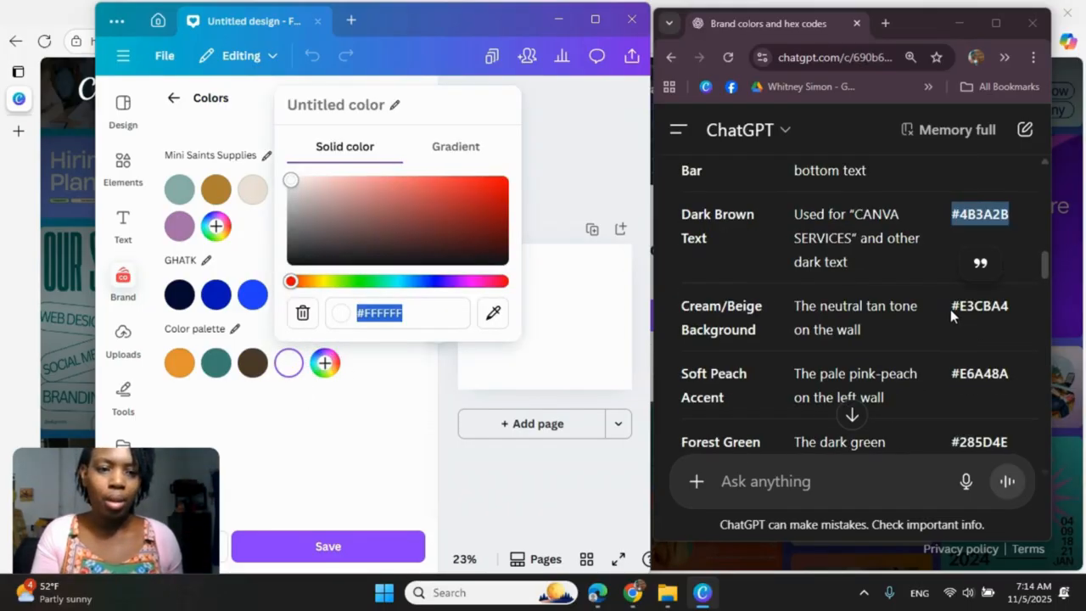
drag(950, 308, 1015, 301)
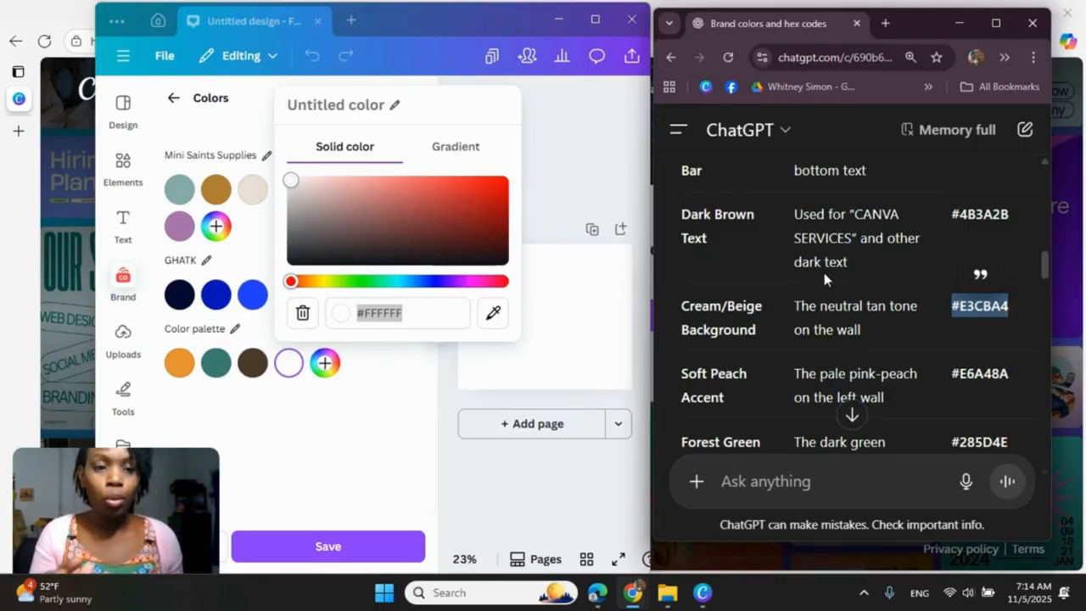
click(434, 317)
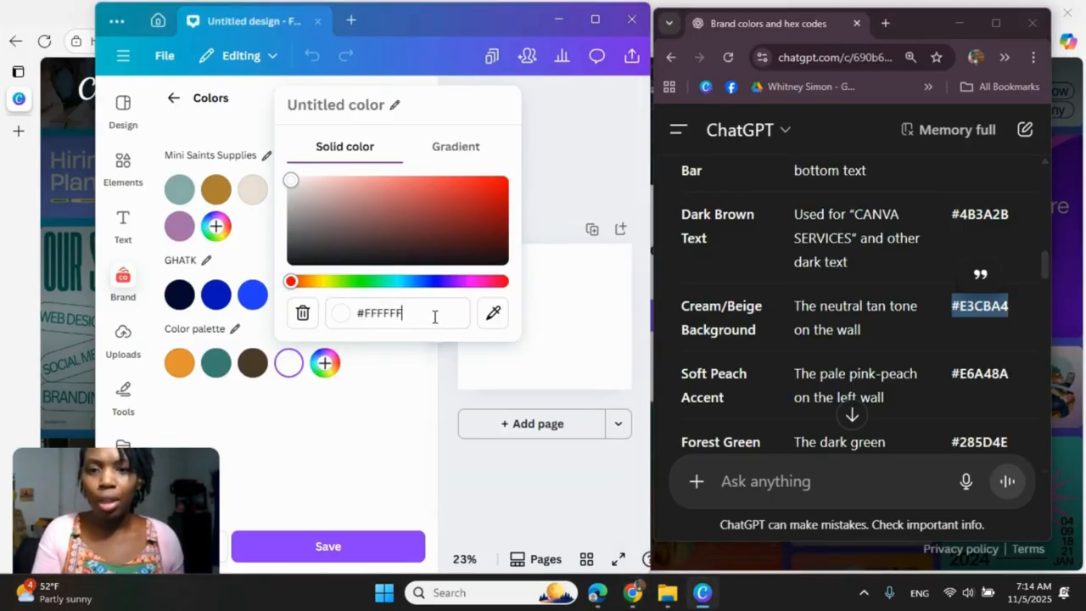
drag(432, 316, 342, 313)
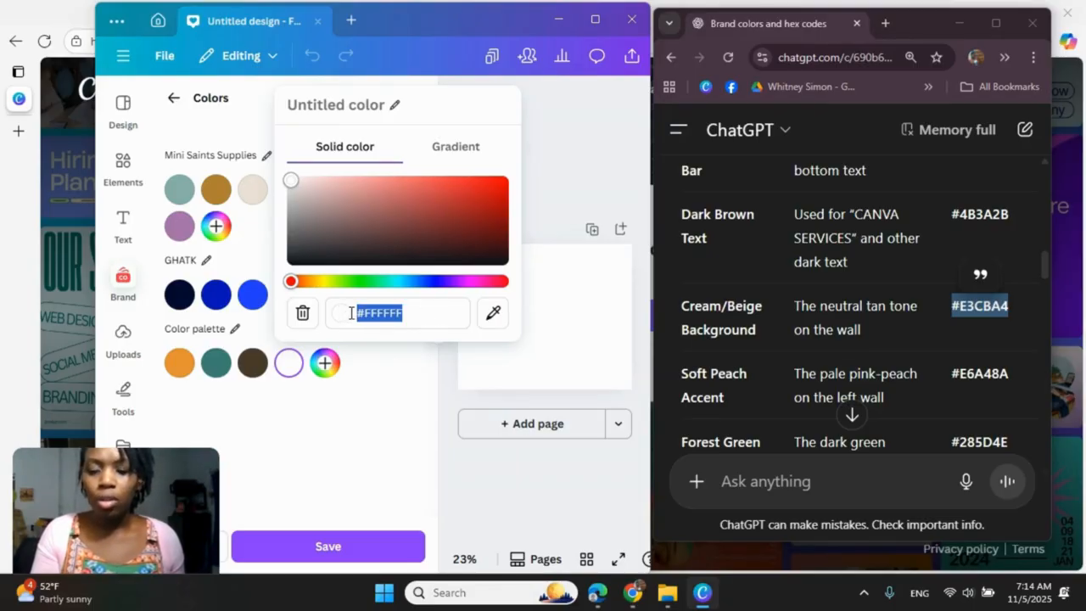
right_click(403, 314)
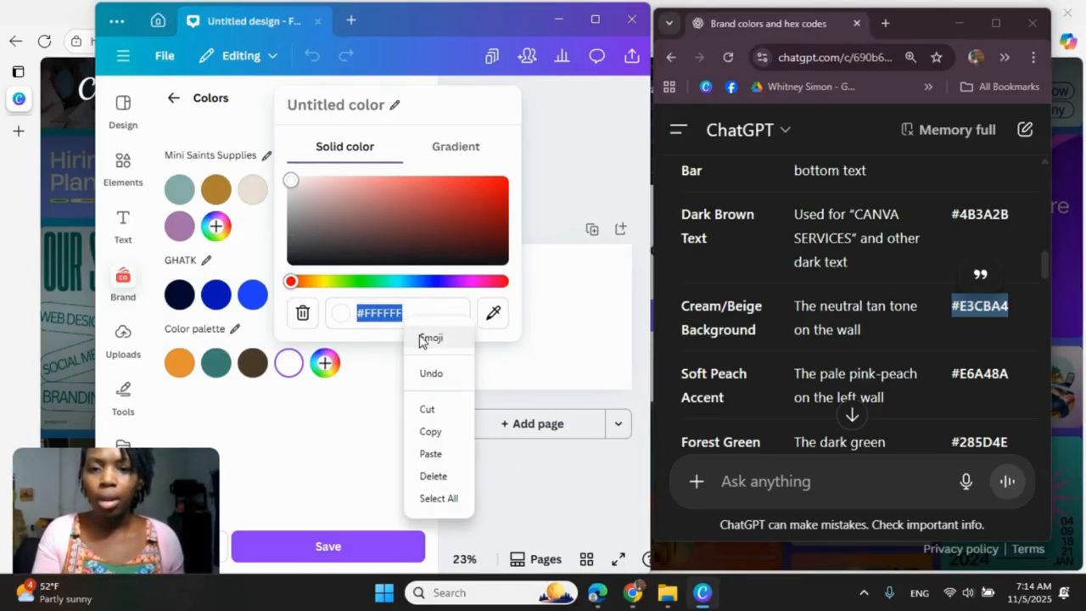
click(444, 457)
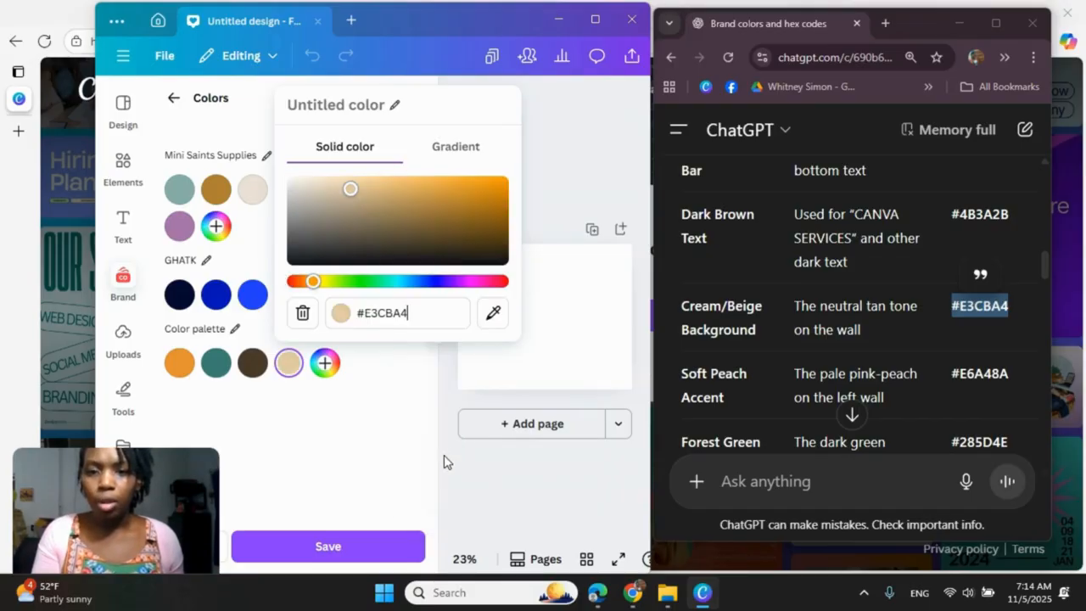
Step: Add the soft peach accent color from the ChatGPT table, #E6A48A, as the palette's fifth color
click(325, 364)
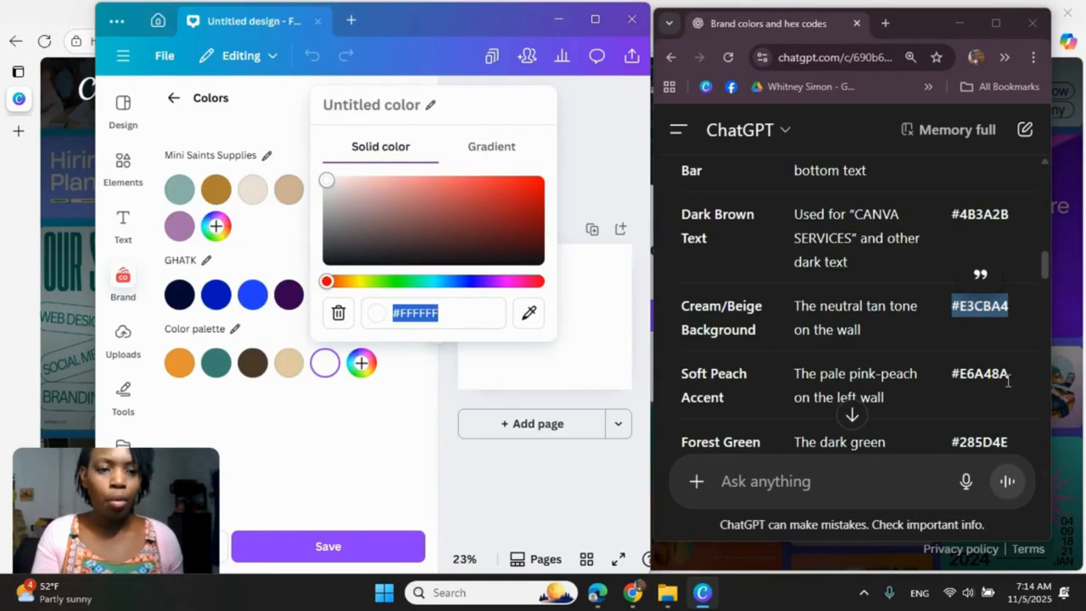
mouse_move(1008, 379)
mouse_down()
mouse_move(930, 375)
mouse_move(1003, 374)
mouse_up()
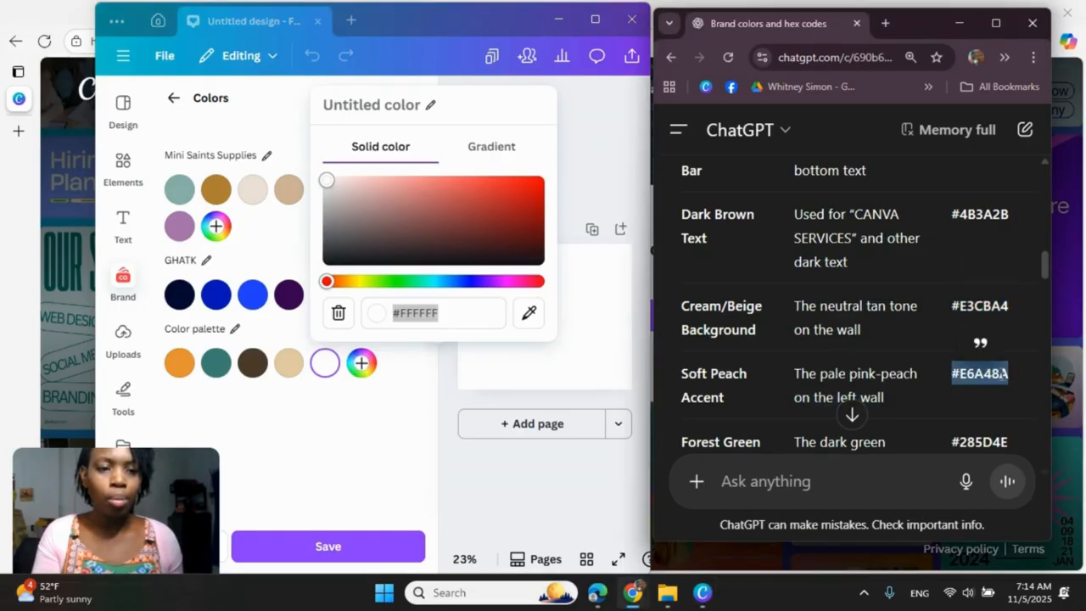
right_click(1001, 377)
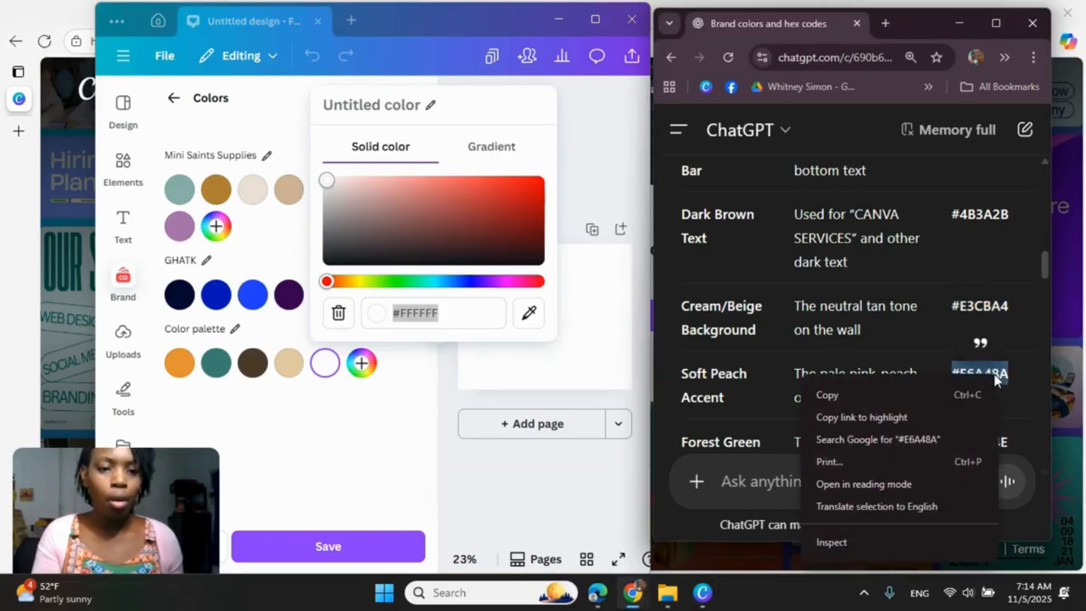
click(879, 408)
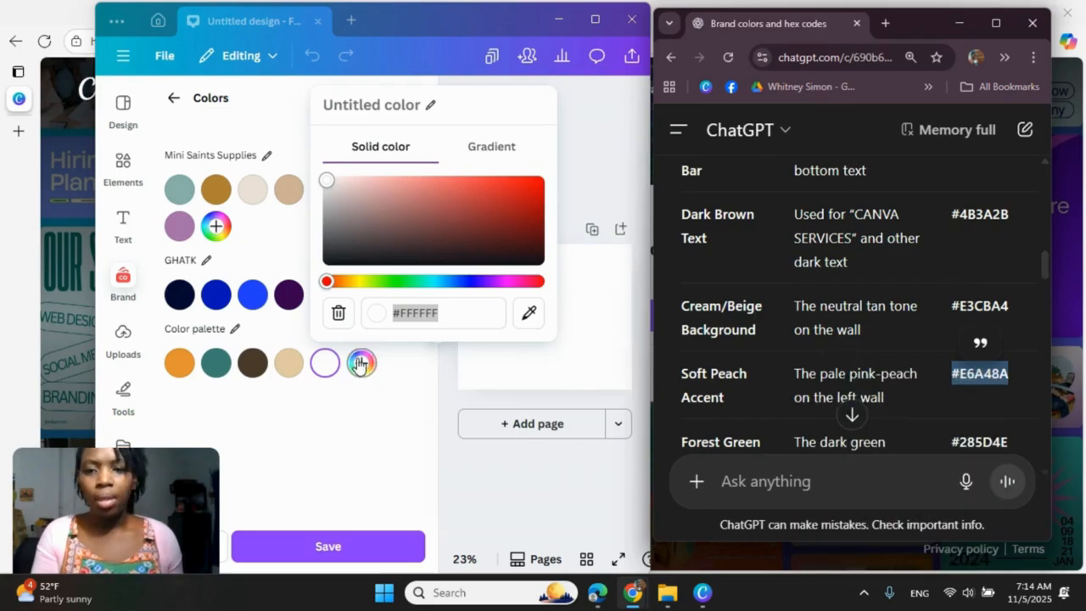
click(431, 312)
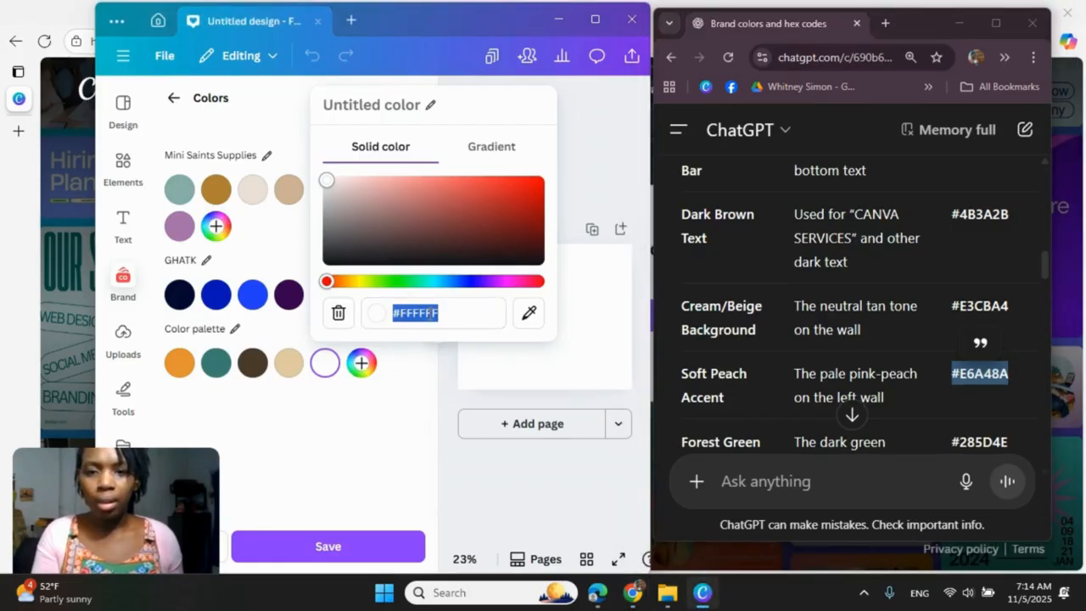
right_click(444, 324)
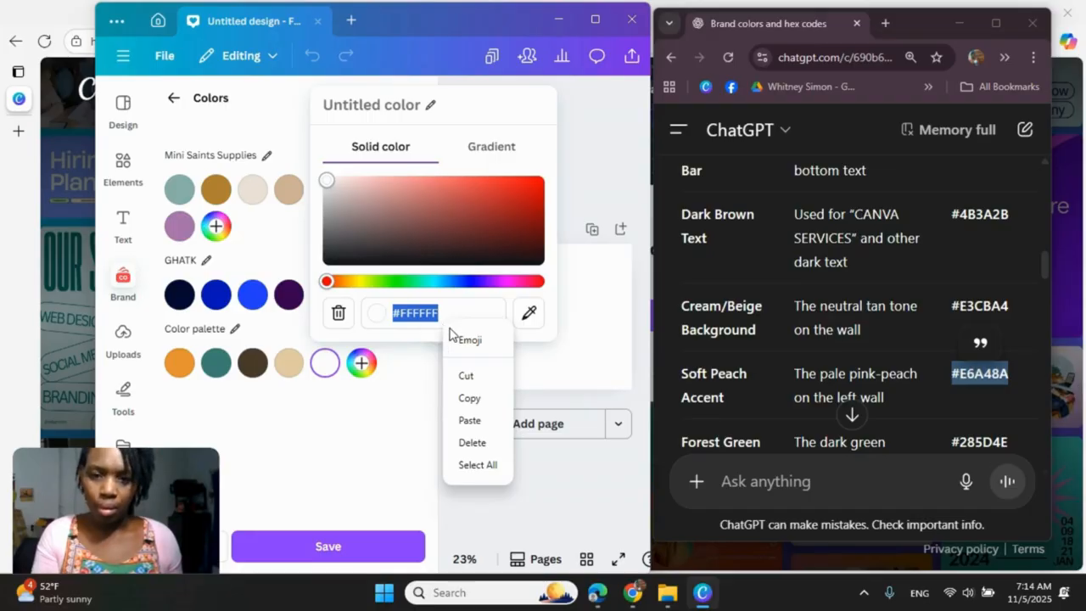
click(472, 421)
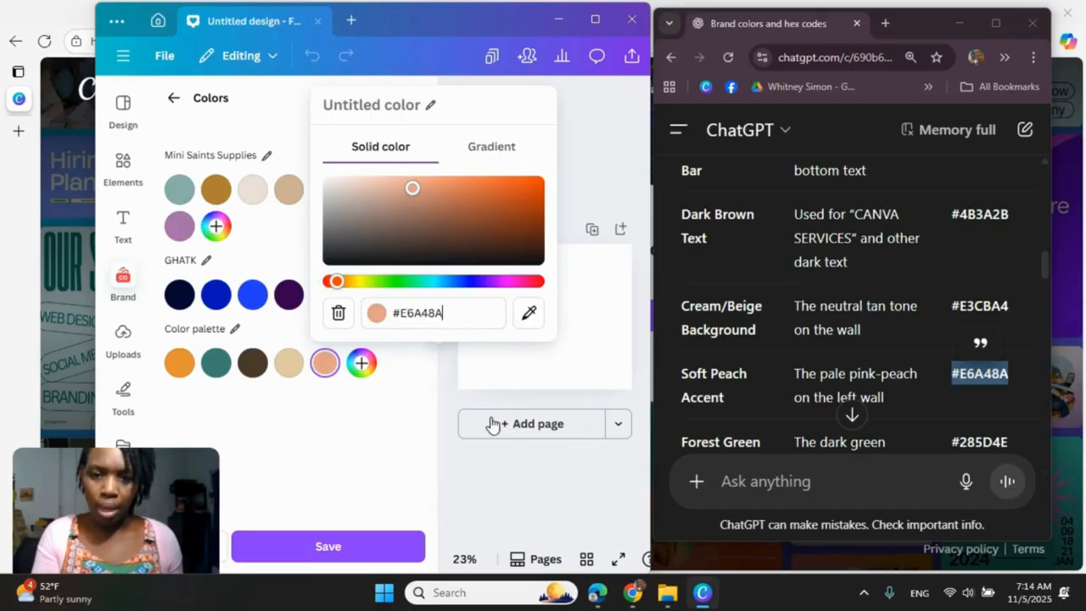
Step: Add the forest green book cover color from the ChatGPT table, #285D4E, as the palette's sixth color
click(360, 363)
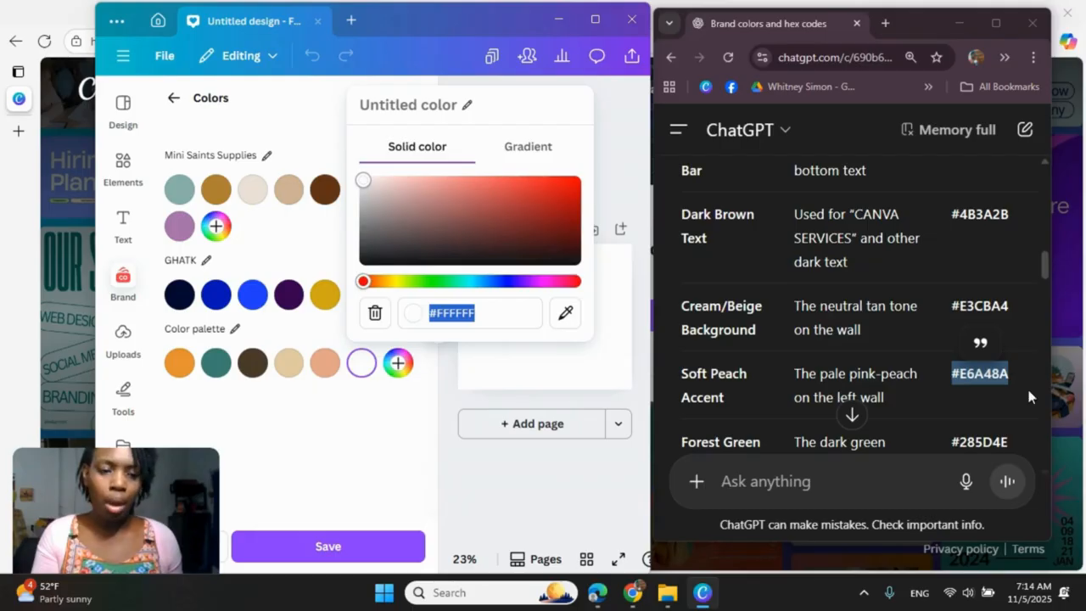
scroll(1026, 385, down, 2)
drag(952, 287, 1007, 281)
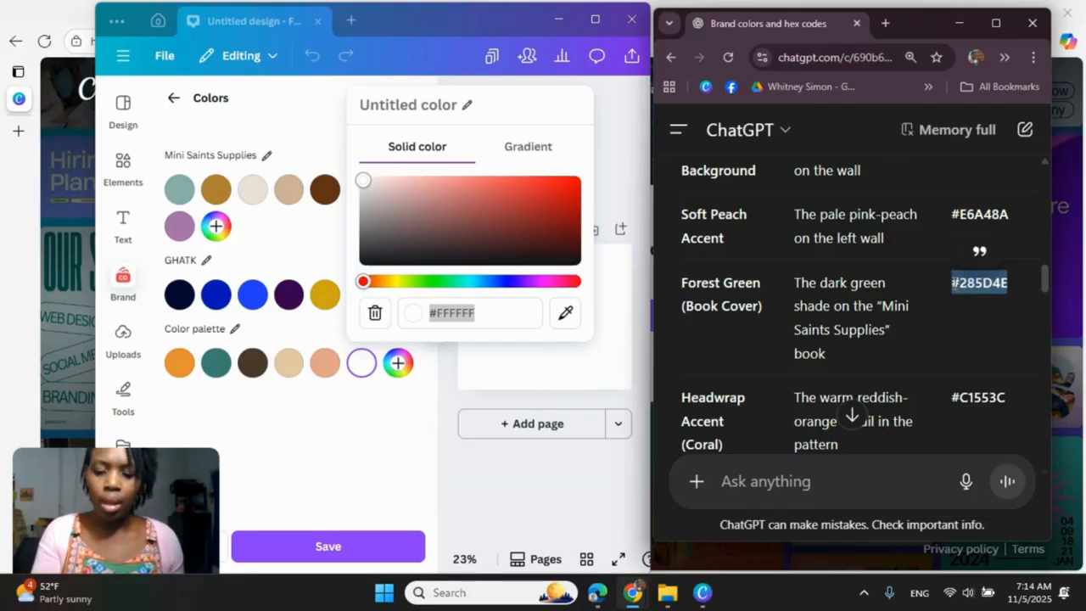
drag(503, 312, 431, 318)
key(ctrl+v)
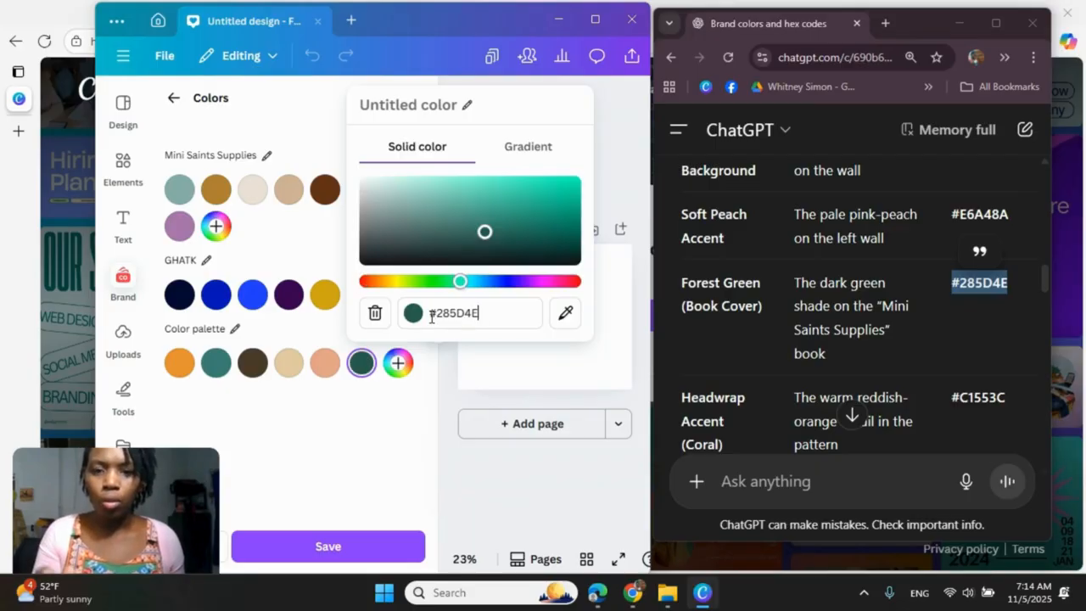
Step: Add the coral headwrap accent color from the ChatGPT table, #C1553C, as the palette's seventh color
click(398, 363)
scroll(976, 323, down, 2)
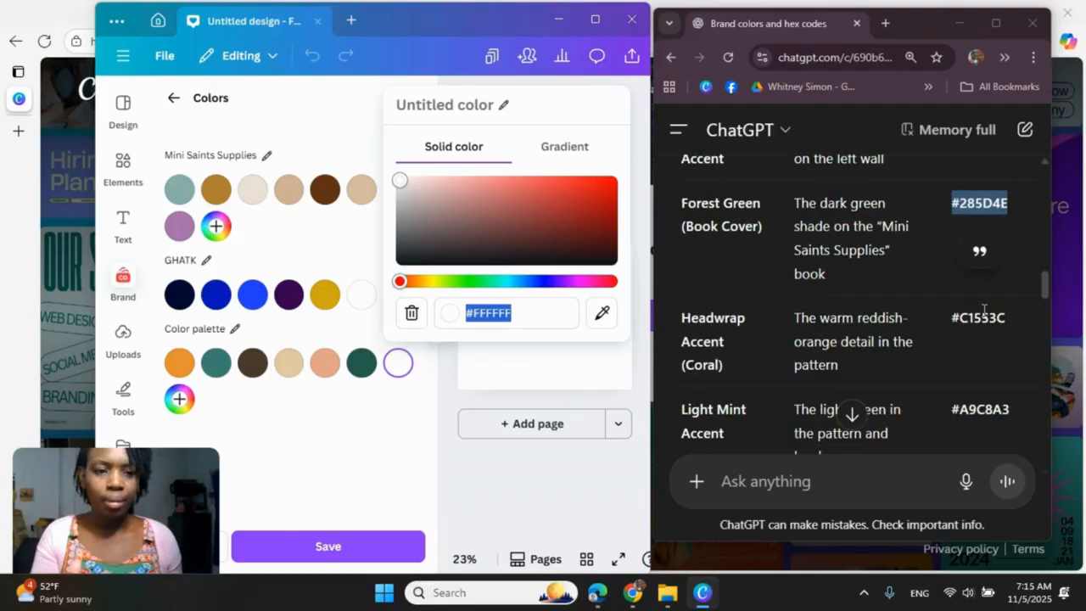
double_click(983, 318)
click(1002, 319)
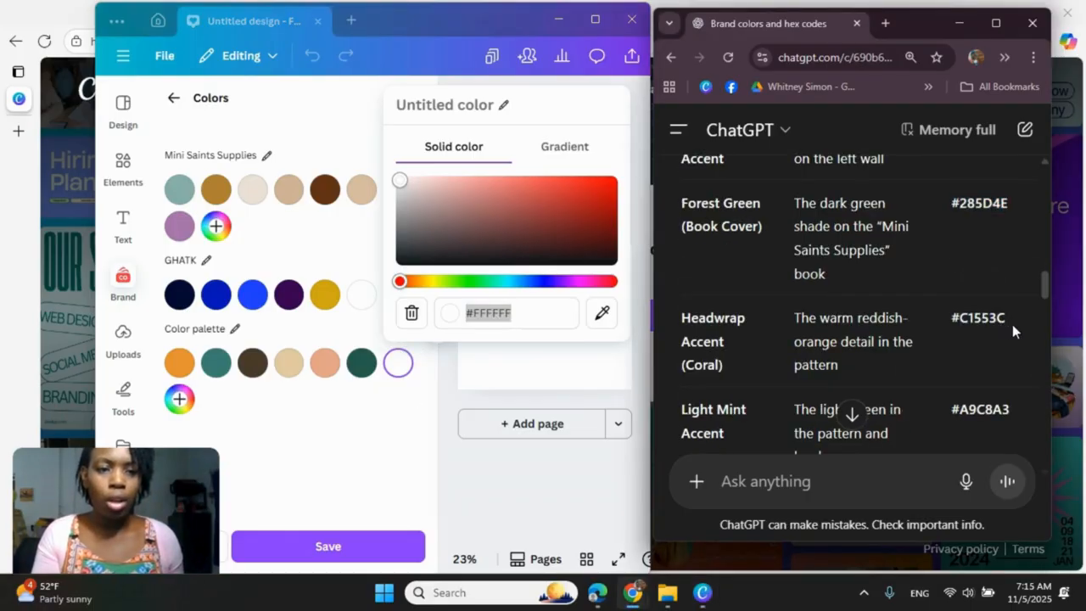
drag(1010, 322, 944, 324)
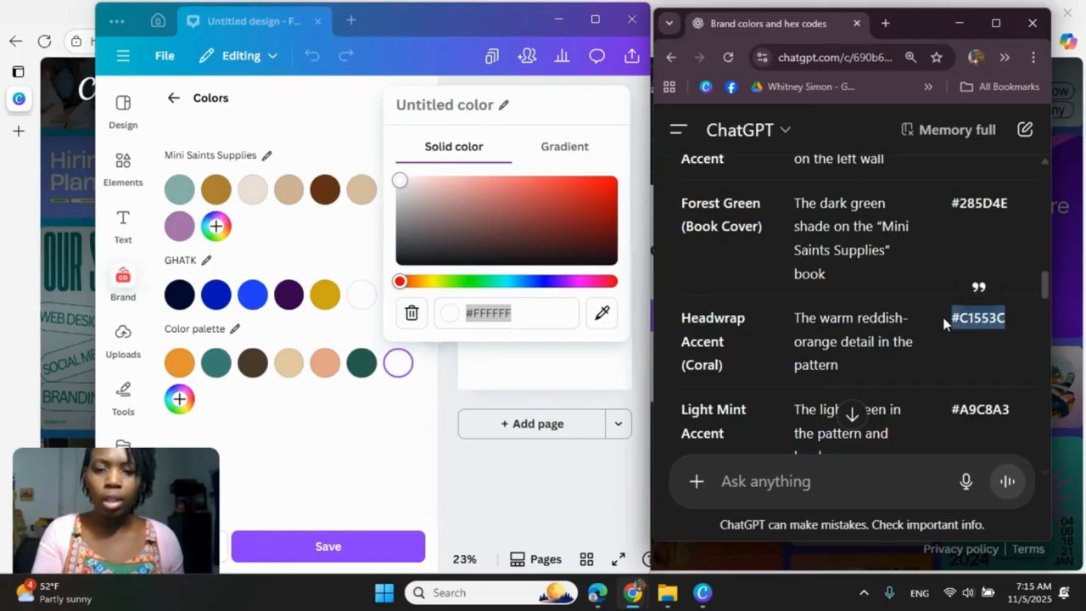
click(551, 312)
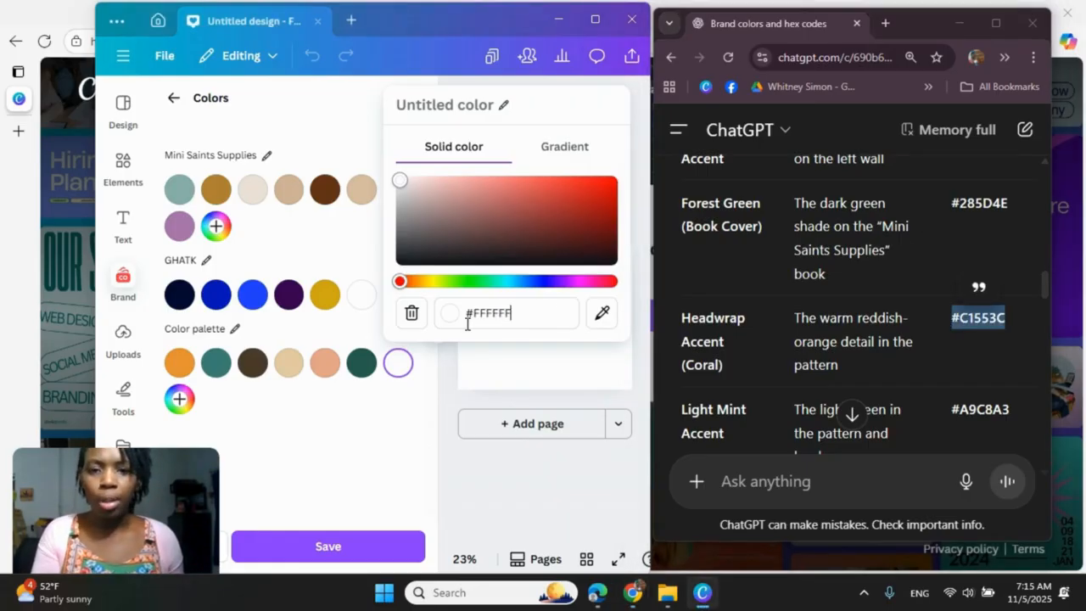
triple_click(501, 311)
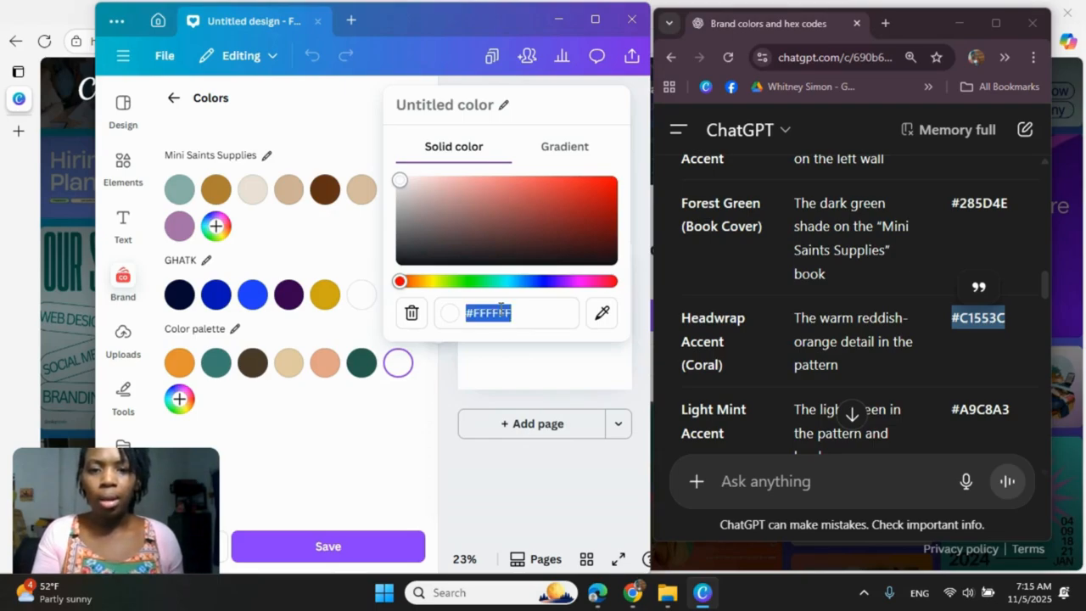
key(ctrl+v)
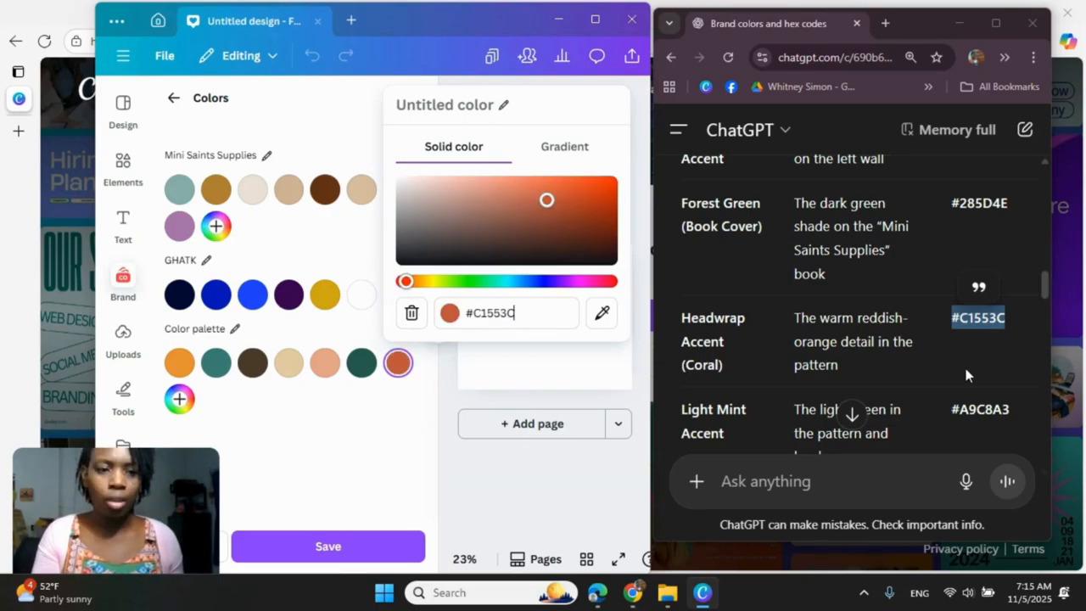
Step: Add the light mint accent color from the ChatGPT table, #A9C8A3, as the palette's eighth color and close the color picker
scroll(964, 364, down, 1)
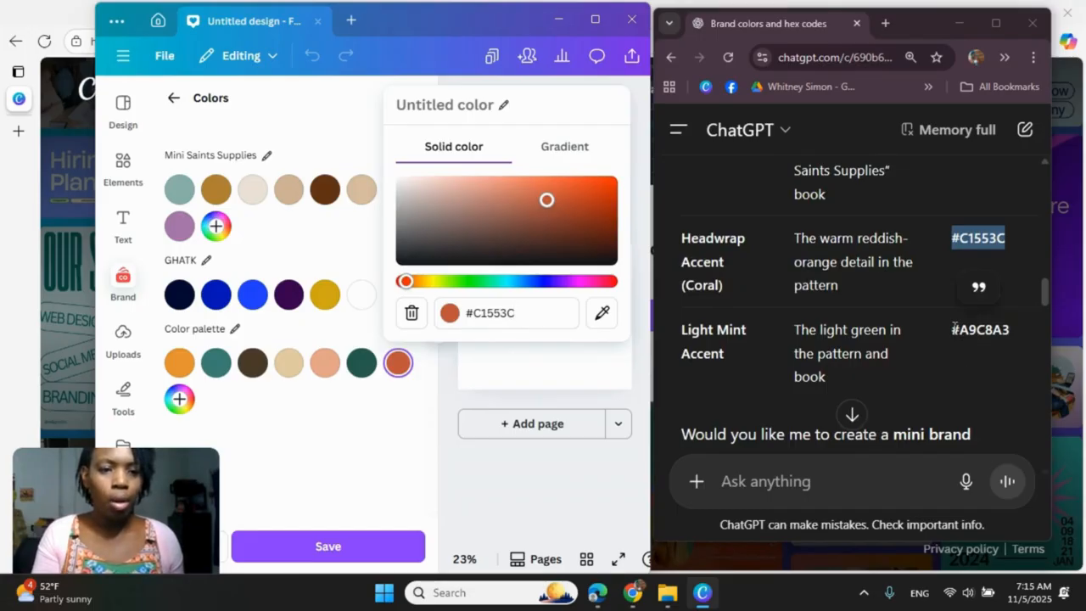
drag(953, 329, 1015, 331)
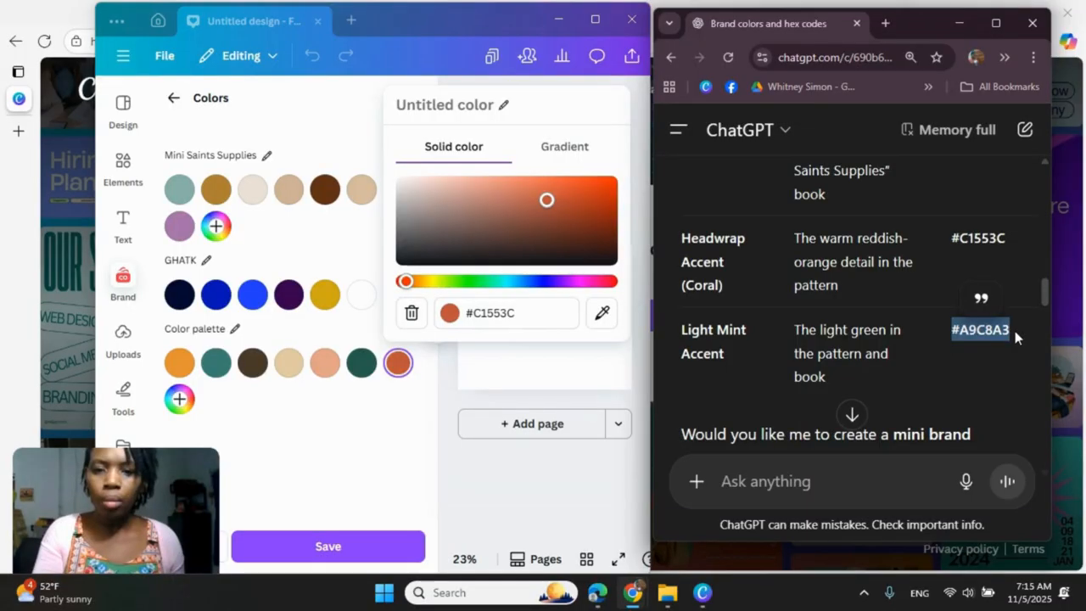
click(178, 399)
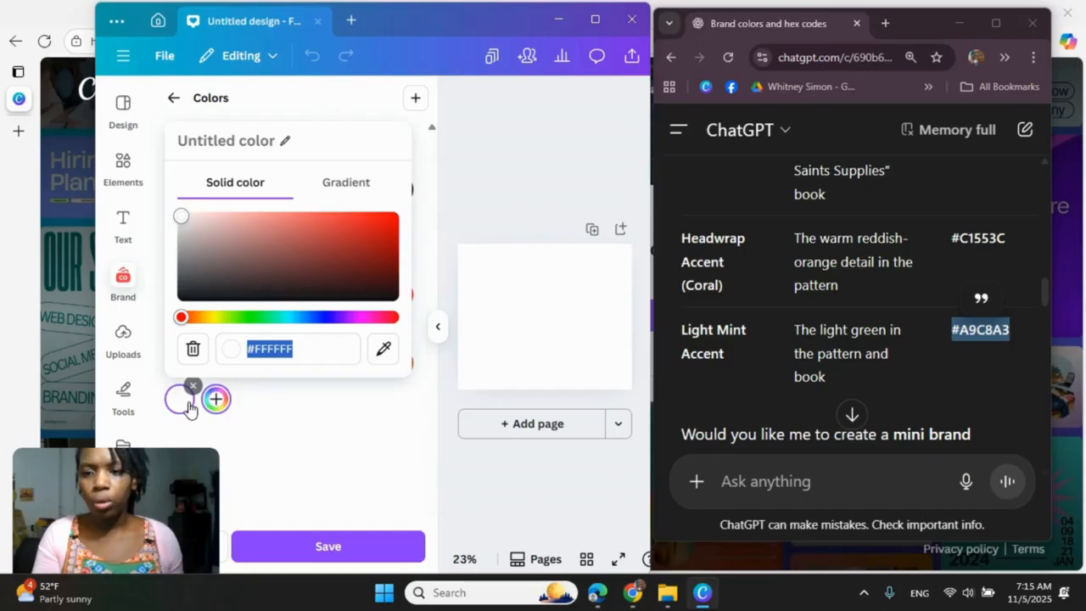
key(ctrl+v)
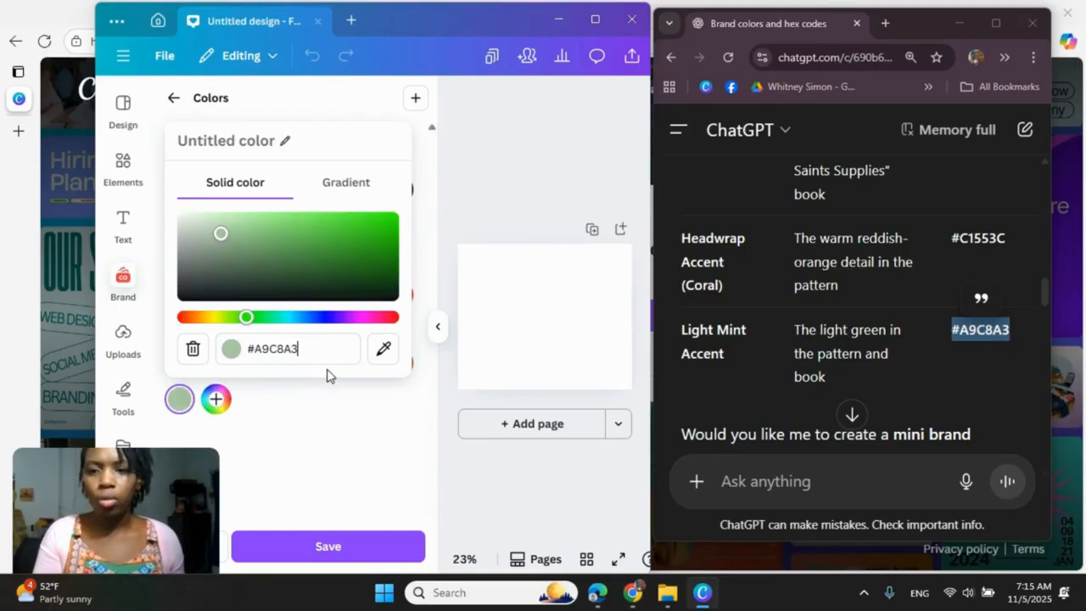
click(272, 404)
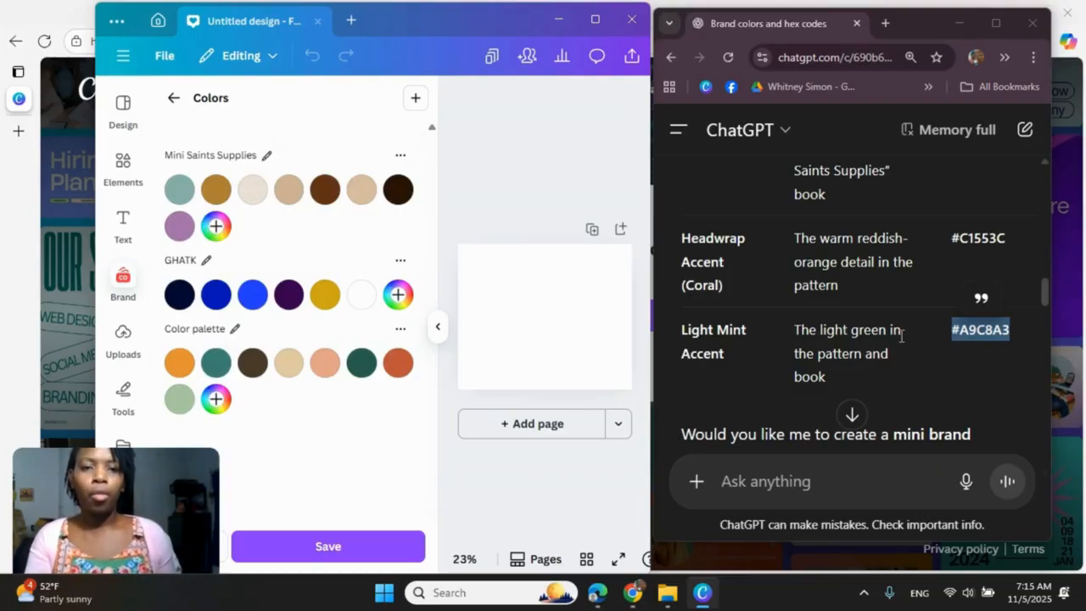
Step: Review the source image in ChatGPT, minimize that browser window and maximize the Canva window
scroll(902, 336, up, 3)
scroll(902, 336, up, 10)
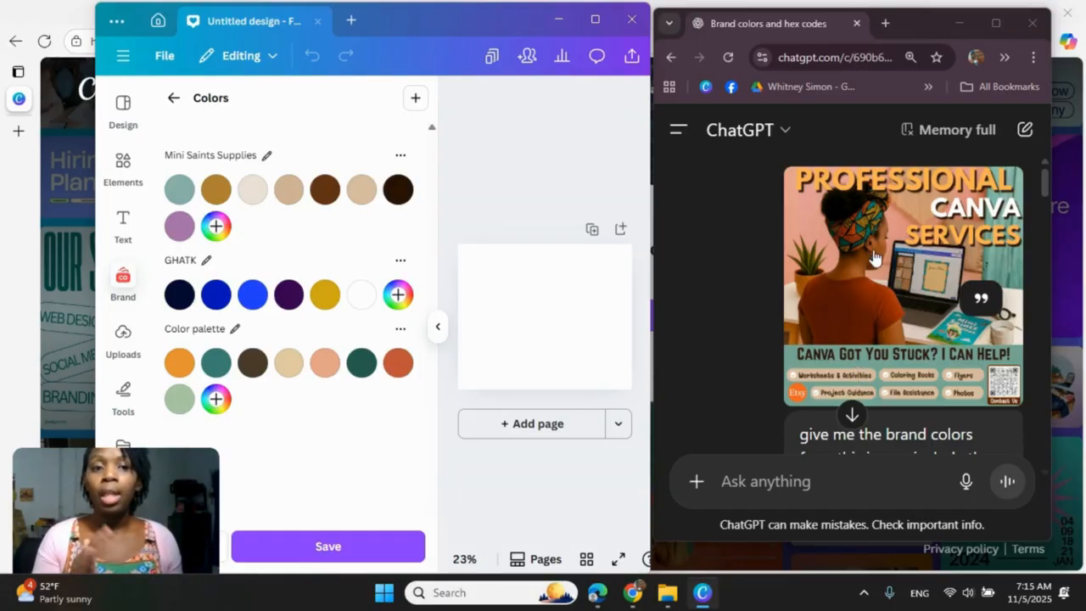
scroll(919, 254, down, 2)
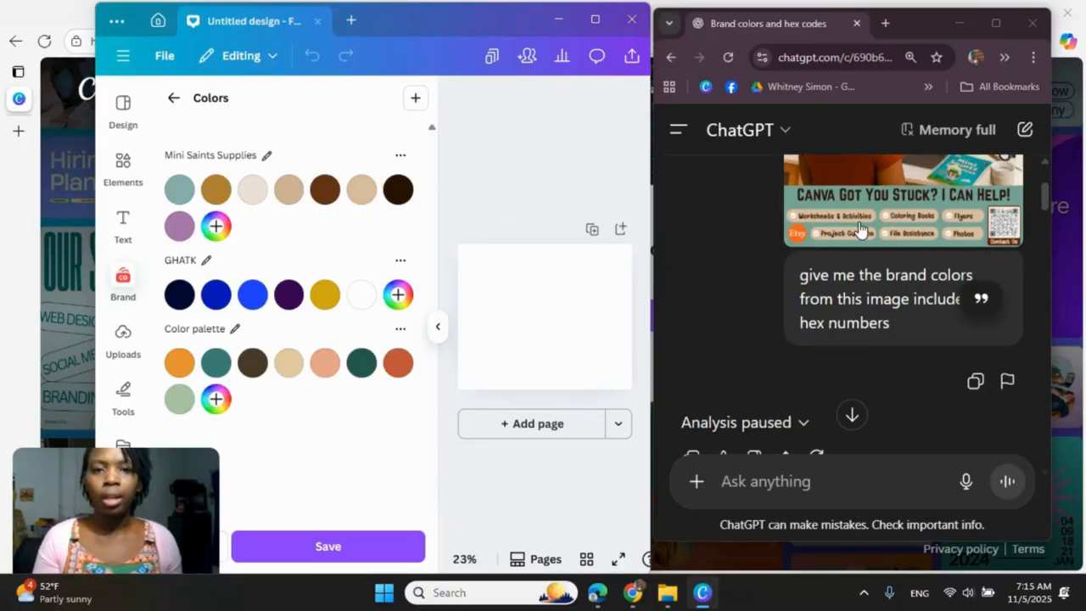
click(994, 26)
click(996, 17)
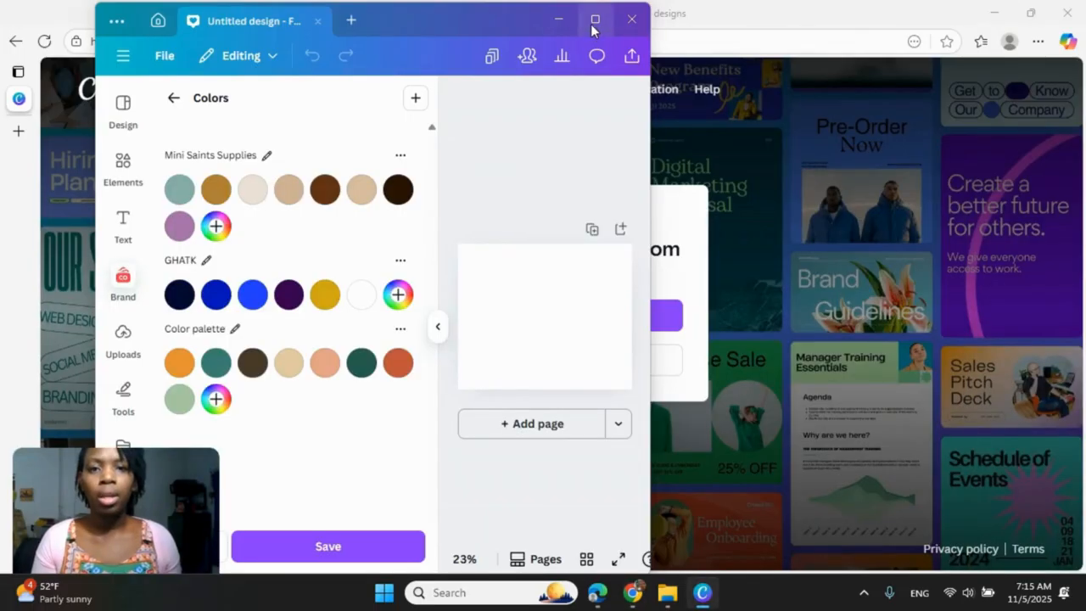
mouse_move(593, 24)
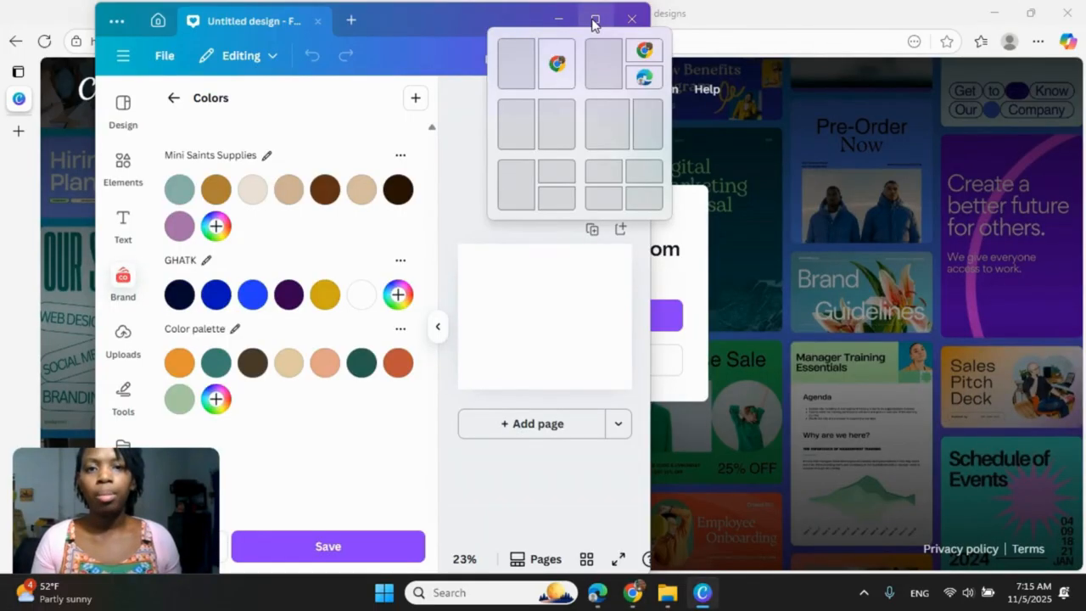
click(594, 24)
Step: Rename the new eight-color palette in the Brand Kit as Canva Coaching
click(277, 334)
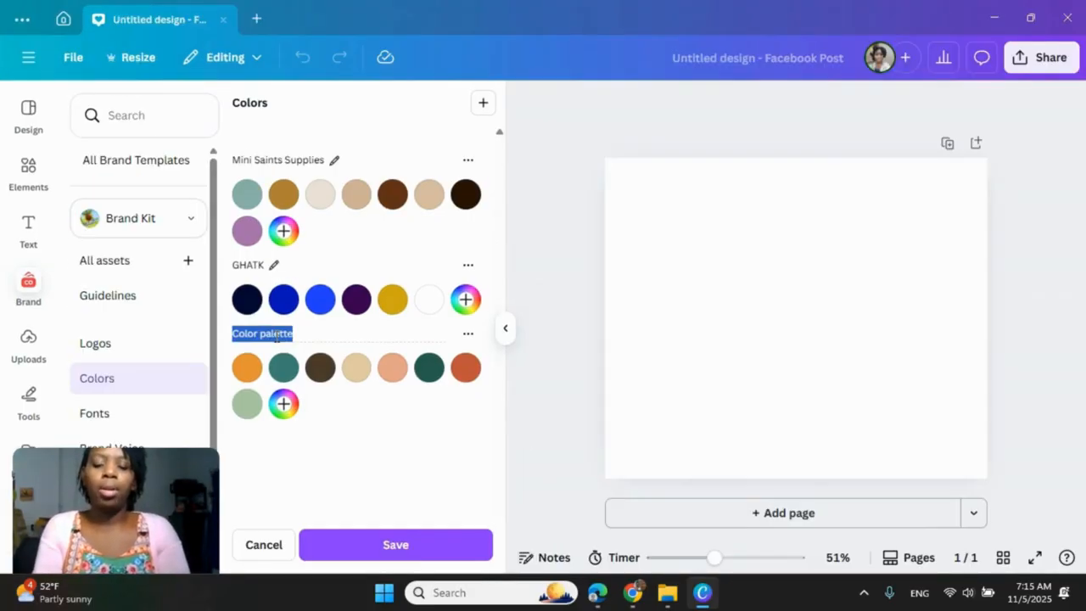
text(Canva)
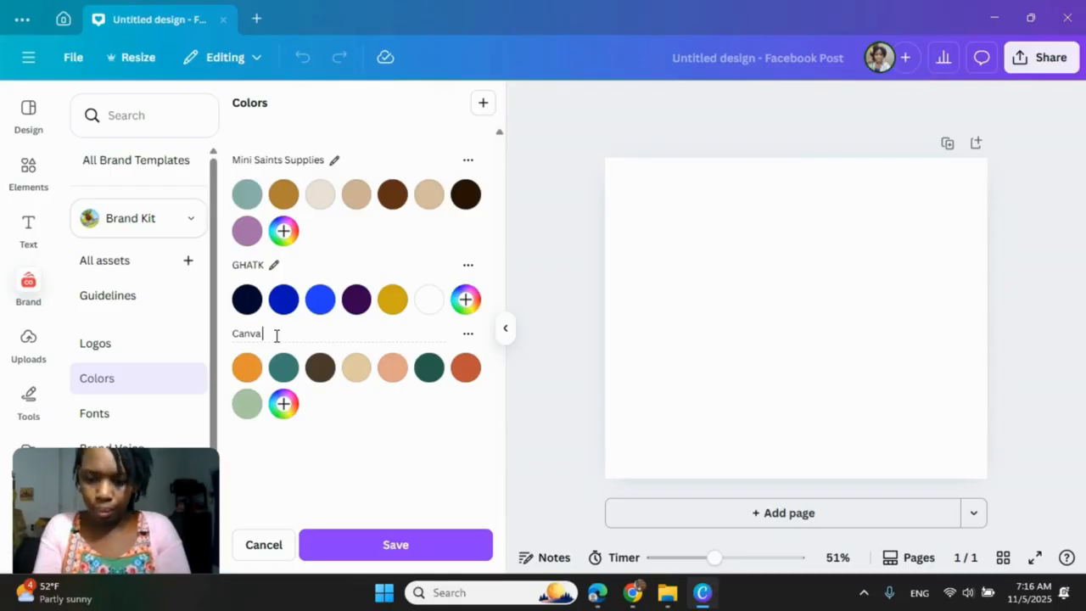
text( Coac)
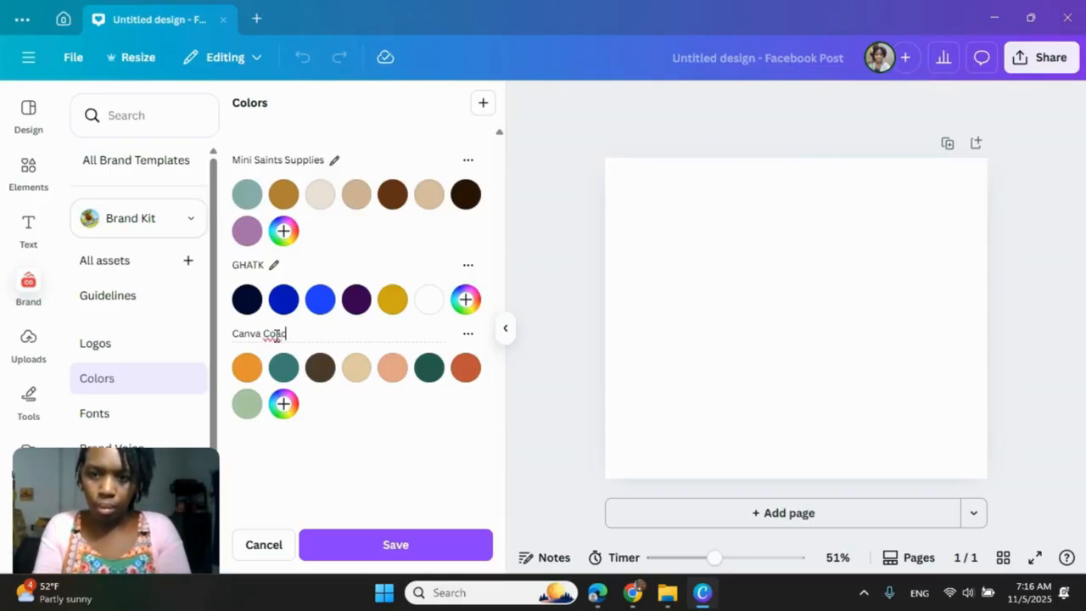
text(h)
text(ching)
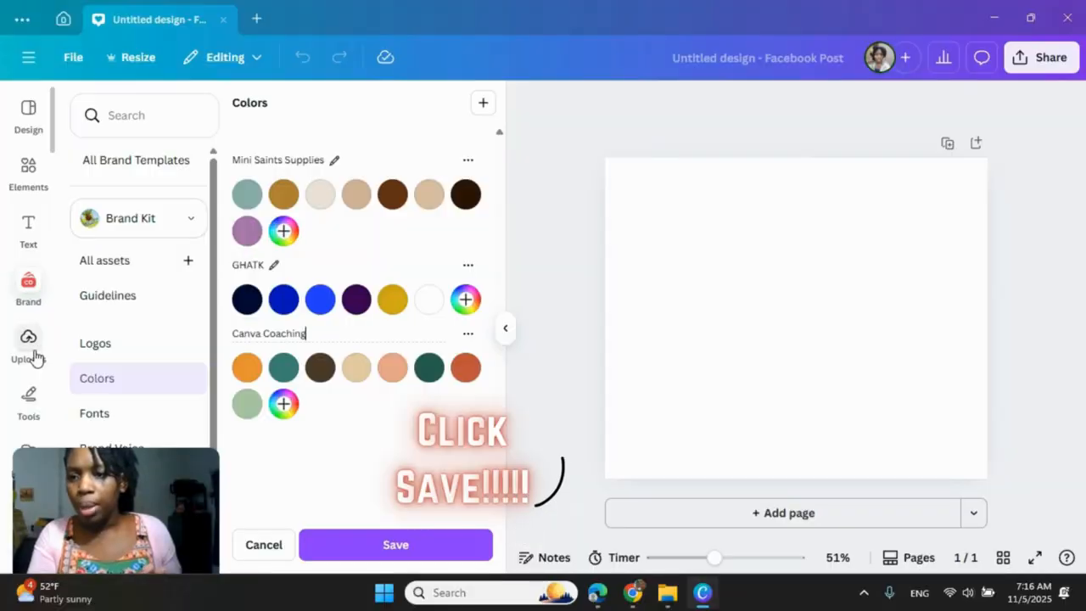
Step: Apply the recently used House for Sale real estate template to the blank Facebook post
click(28, 114)
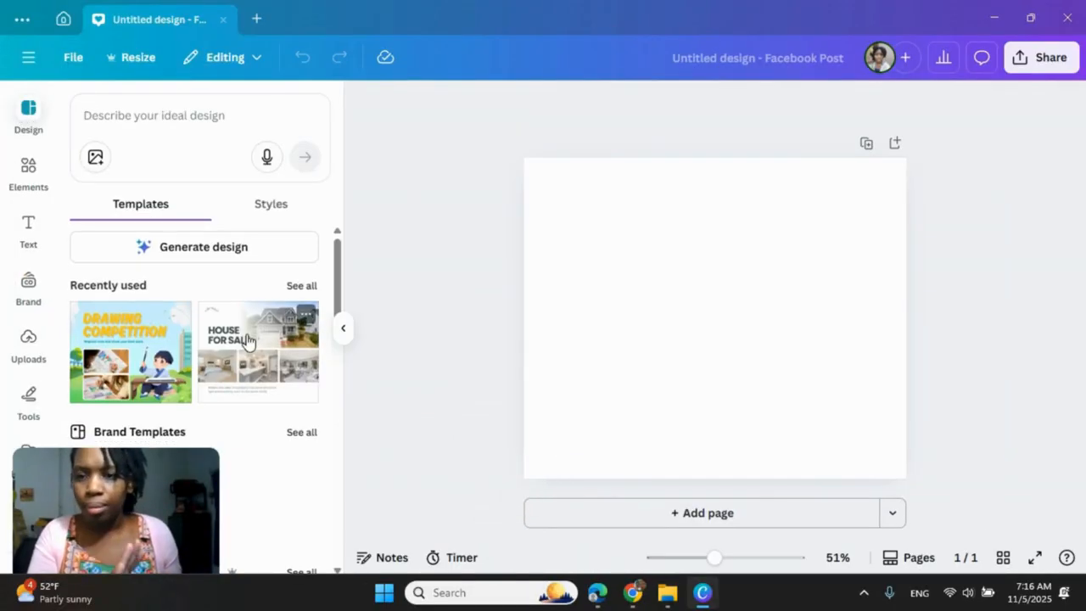
scroll(247, 340, down, 1)
click(290, 297)
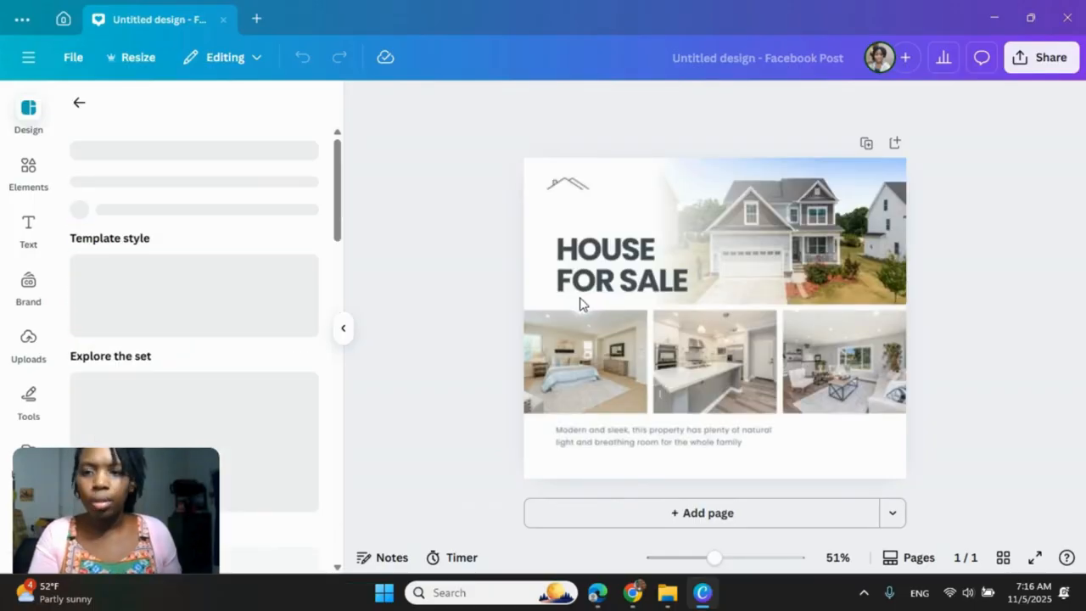
click(582, 304)
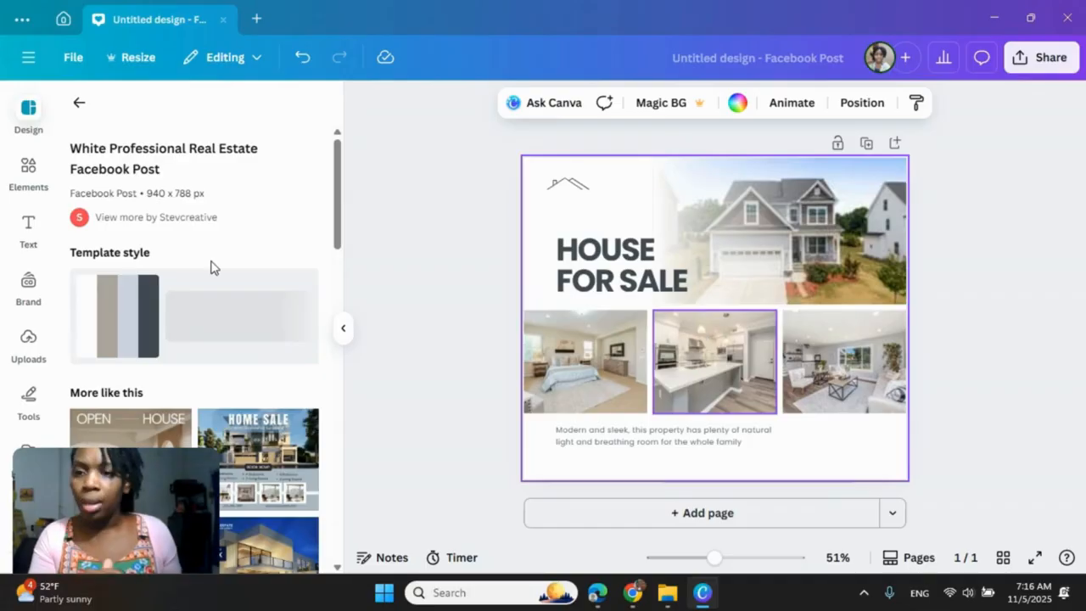
scroll(212, 267, down, 3)
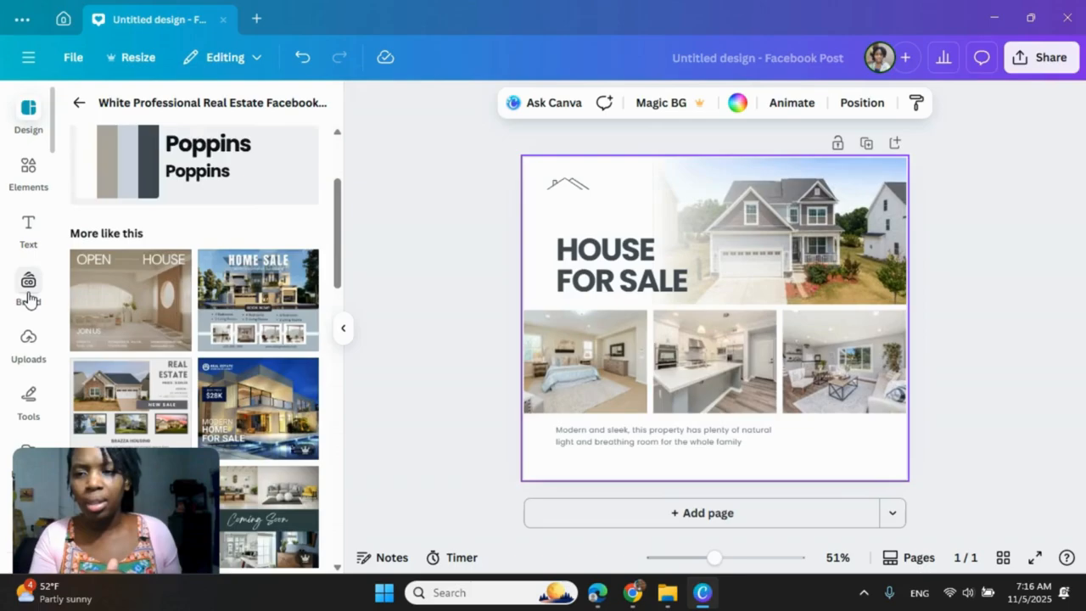
Step: Return to the Brand Kit colors and save the palette changes, confirming that they are shared with the team
click(28, 286)
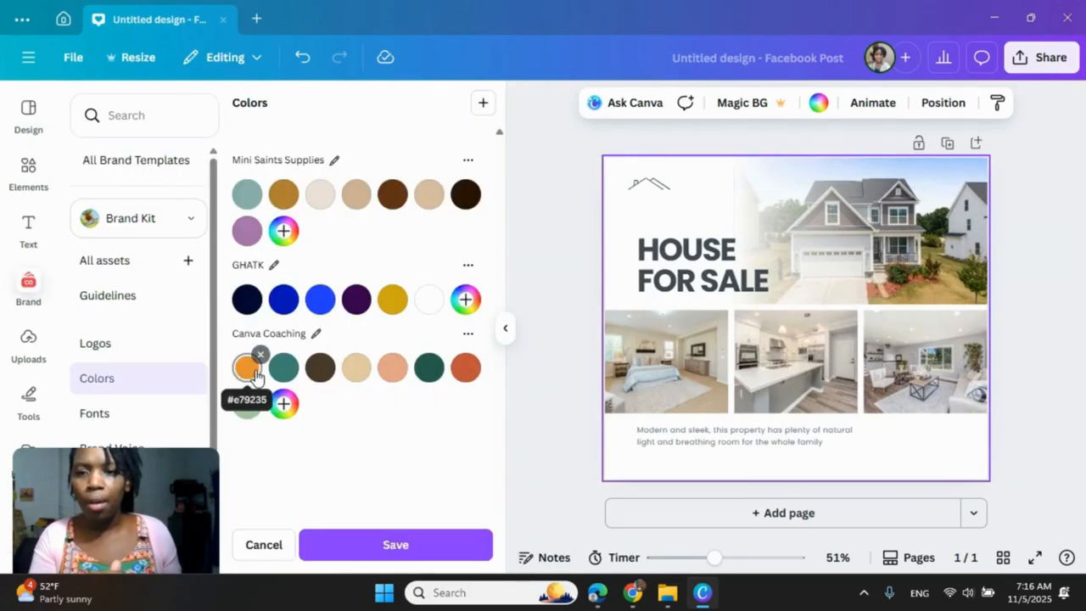
click(397, 552)
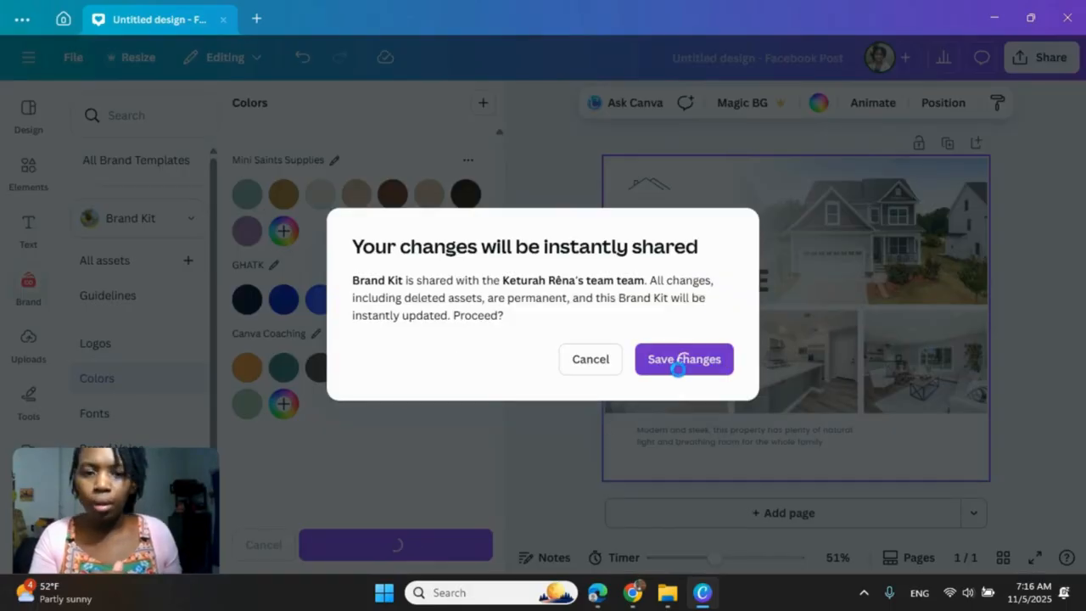
click(684, 359)
Step: Apply the Canva Coaching palette to the House for Sale post and shuffle its colors until the background is light mint green
mouse_move(407, 306)
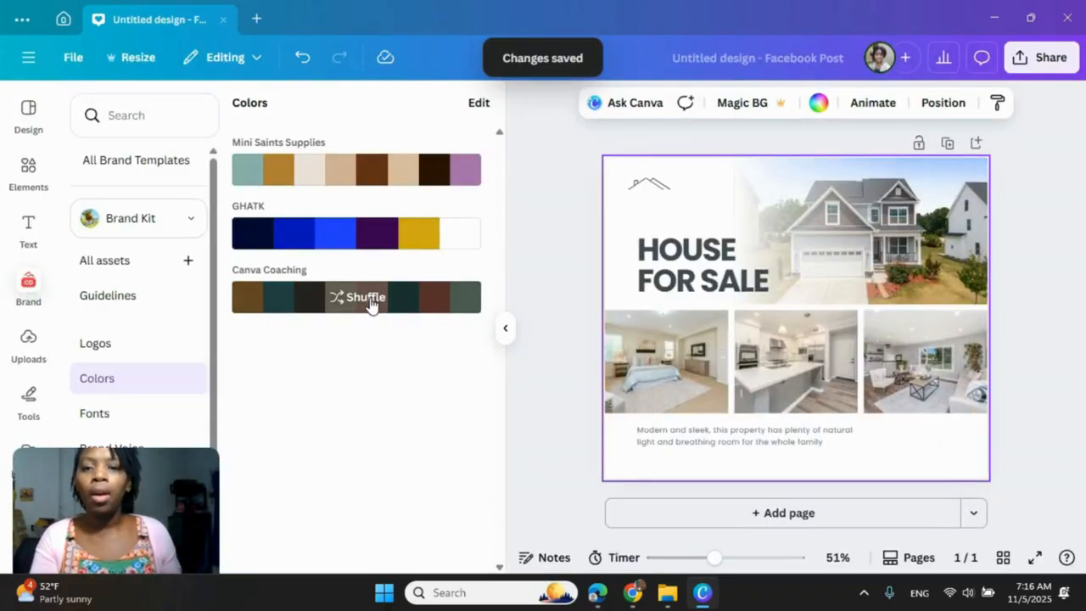
click(370, 297)
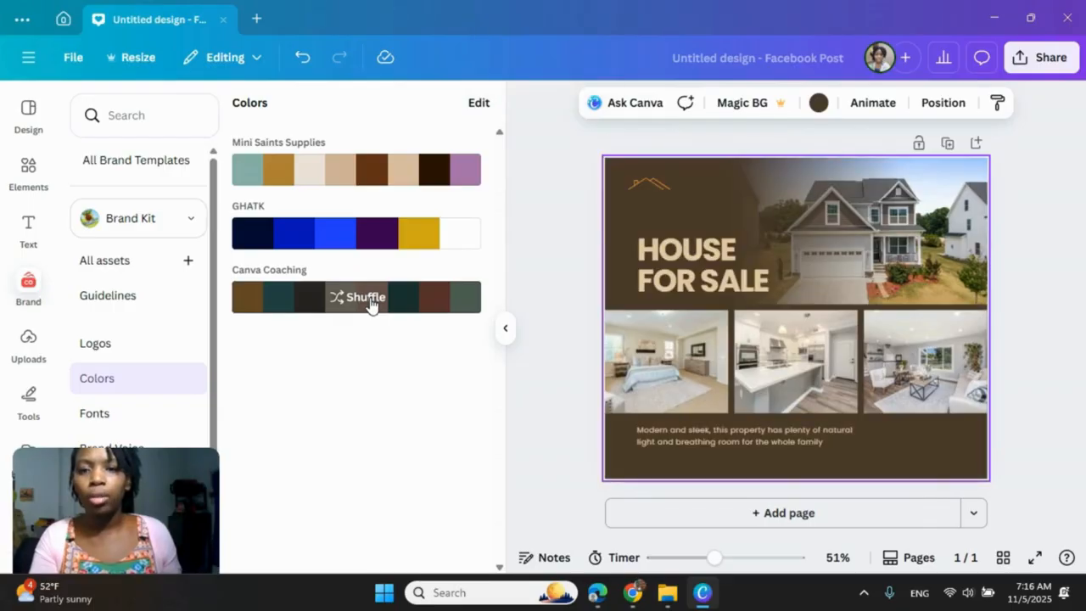
click(370, 299)
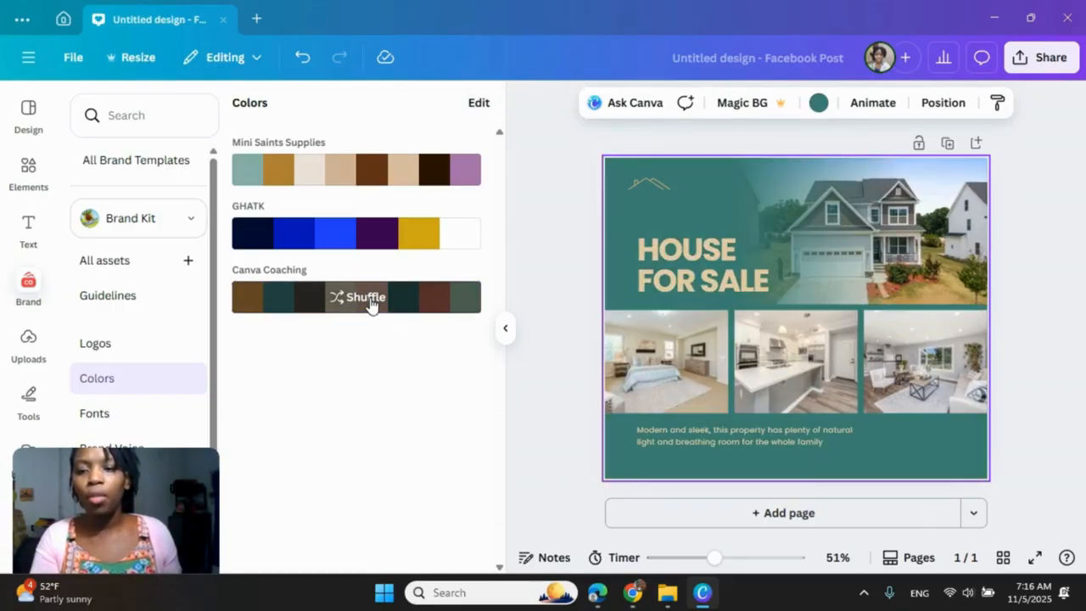
click(370, 299)
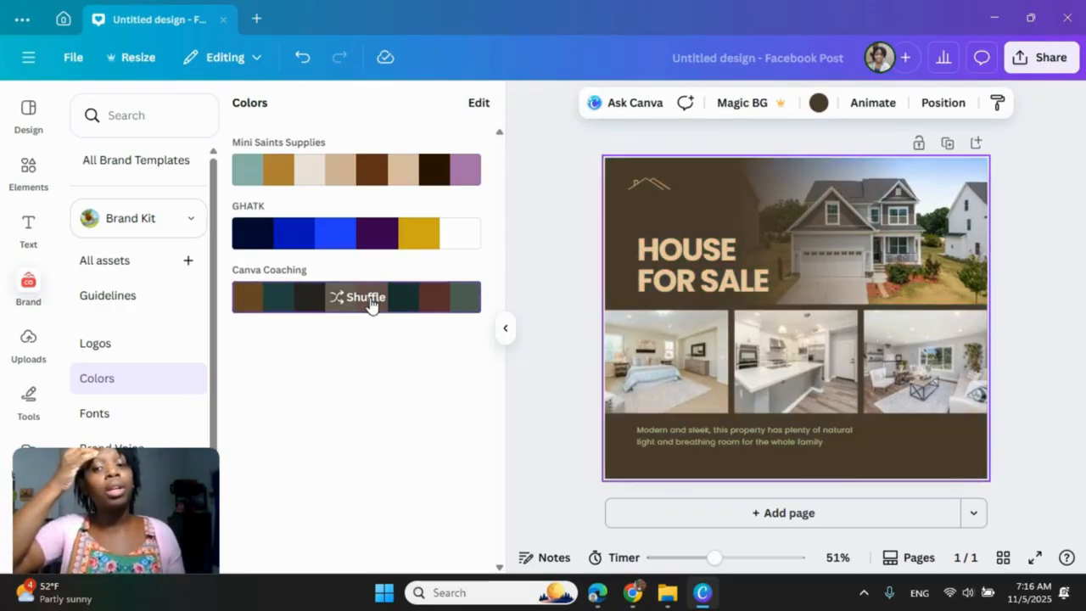
click(370, 298)
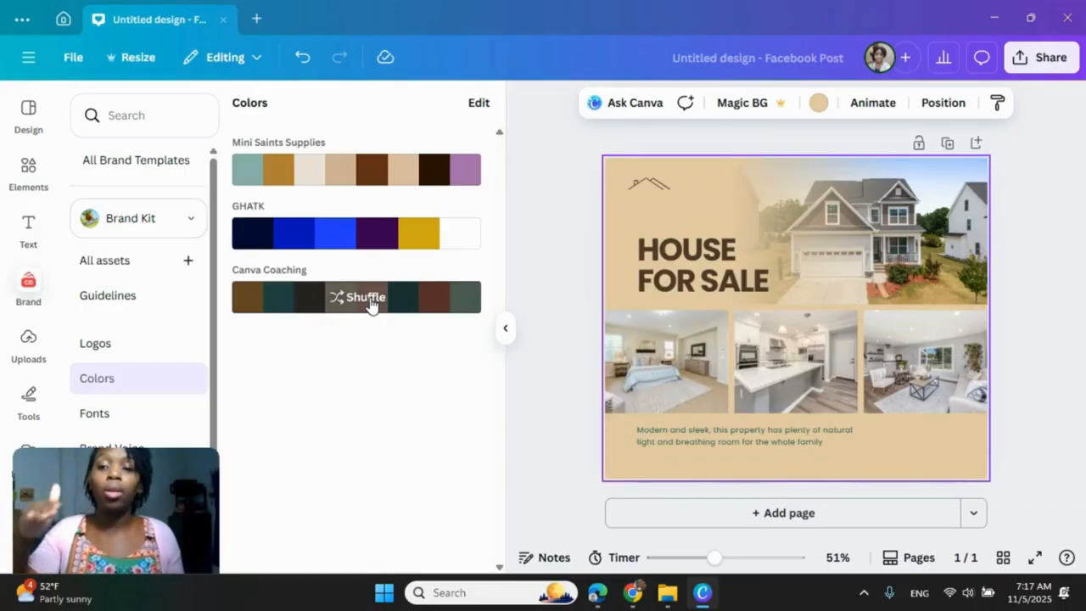
click(370, 299)
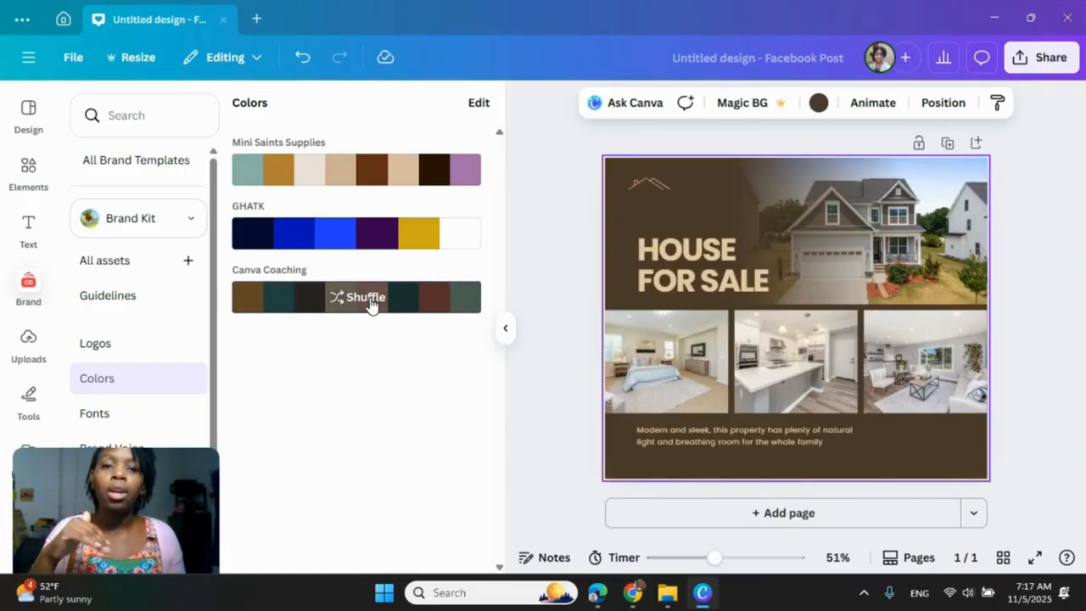
click(370, 299)
click(370, 299)
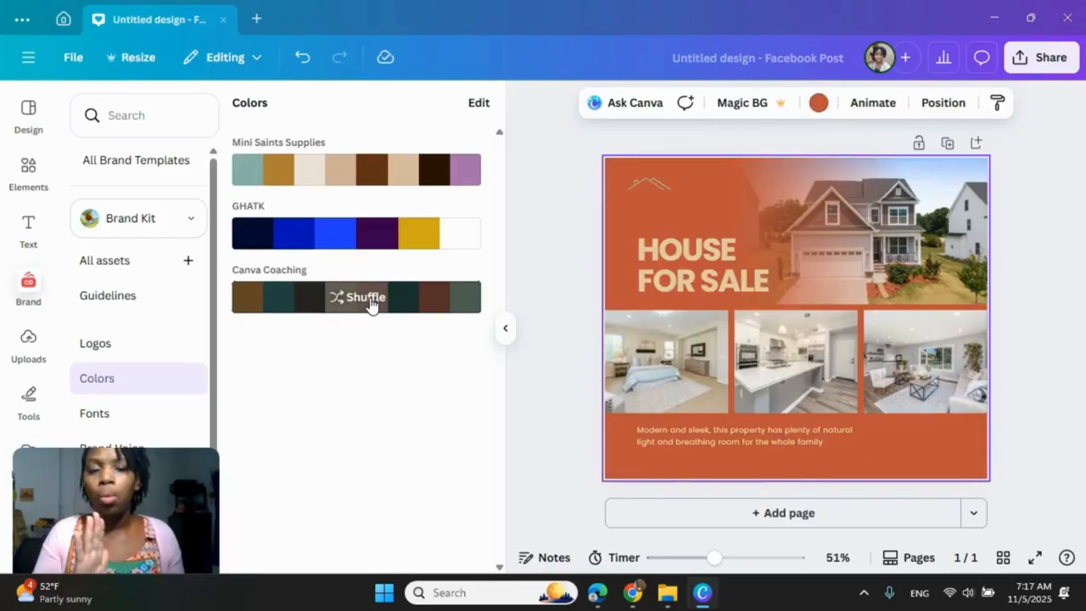
click(370, 298)
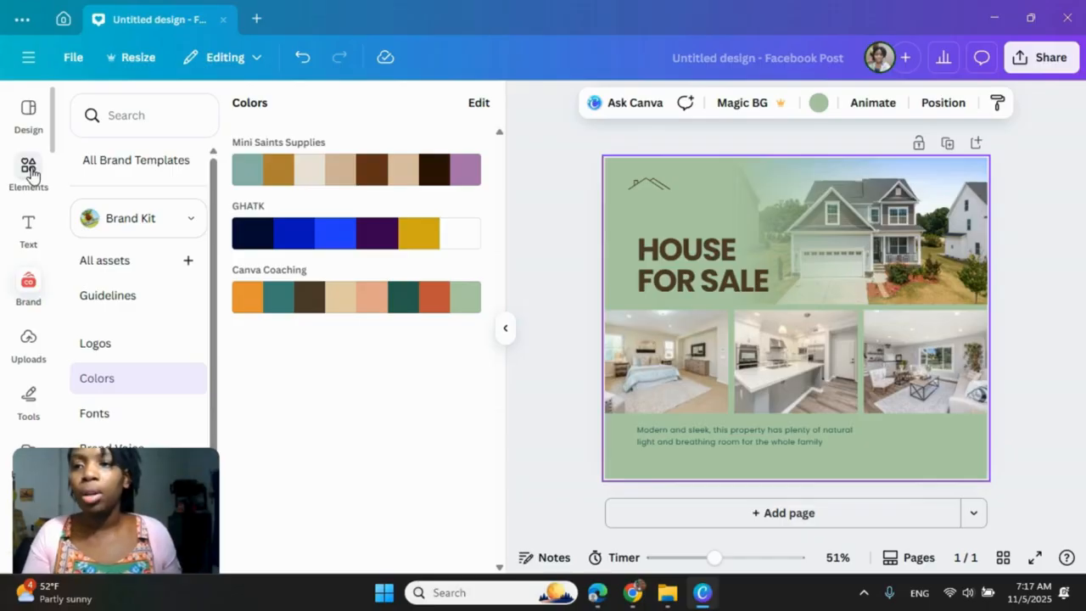
Step: Go back to the Canva home page and create a new blank Instagram Story design, 1080 × 1920 px
click(28, 58)
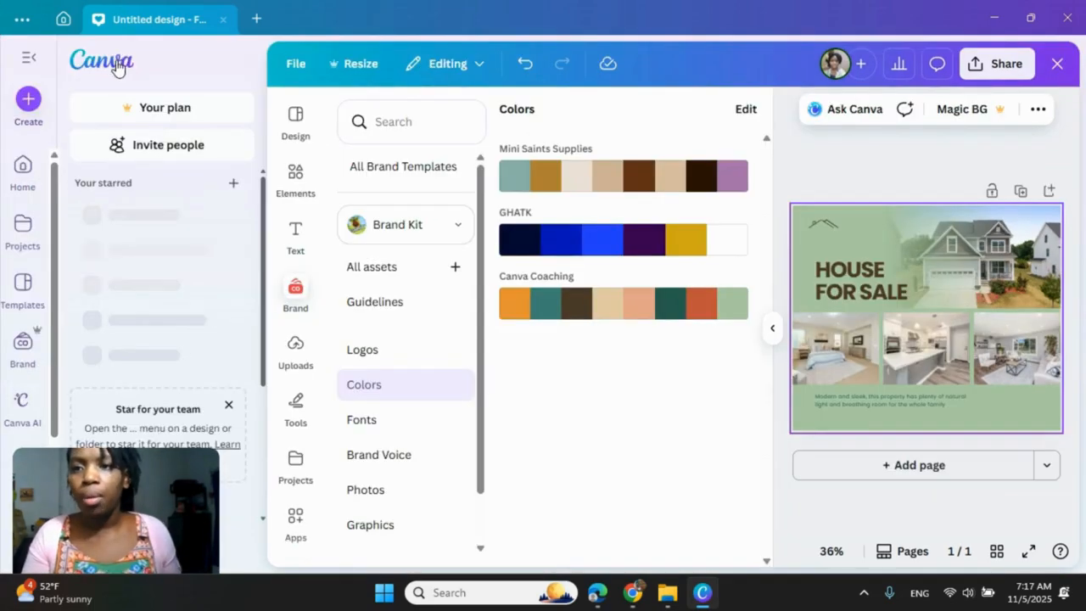
click(117, 68)
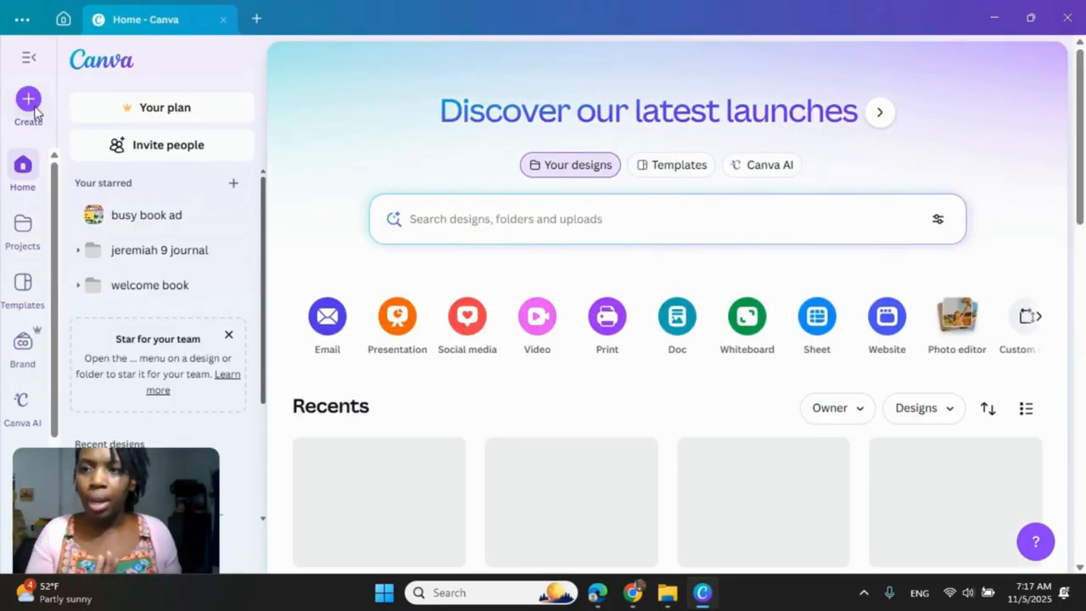
click(35, 111)
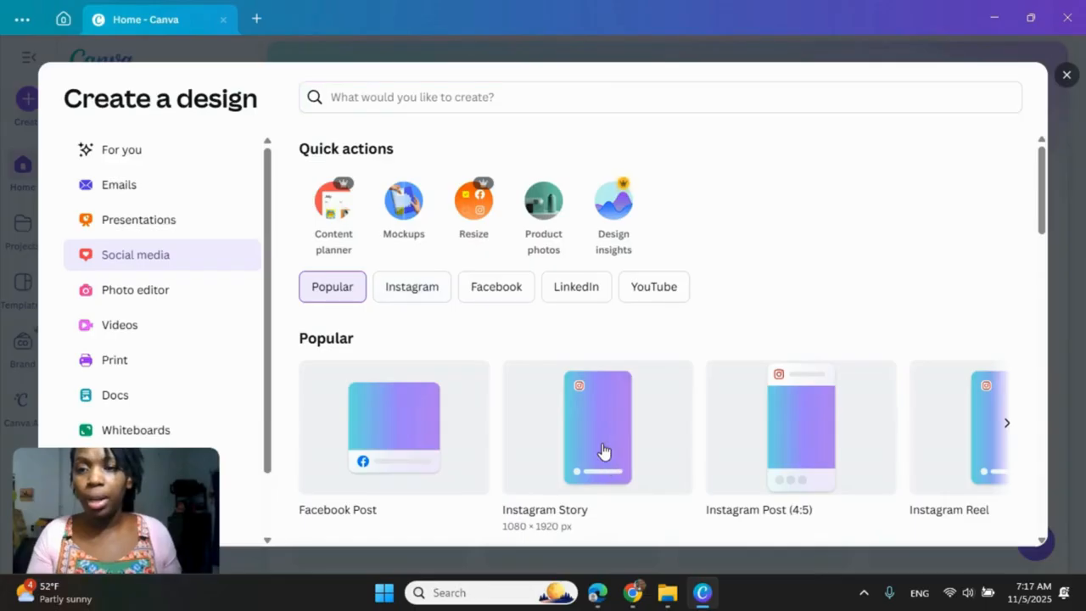
click(604, 451)
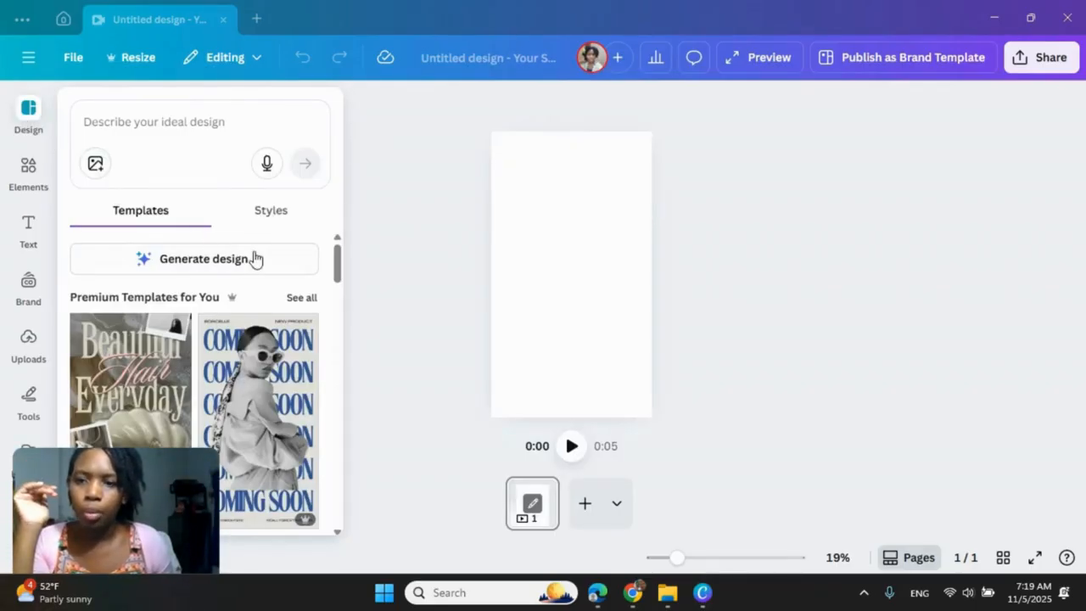
Step: Search the design templates for "childrens coloring book"
scroll(274, 291, down, 1)
scroll(274, 291, up, 1)
click(208, 120)
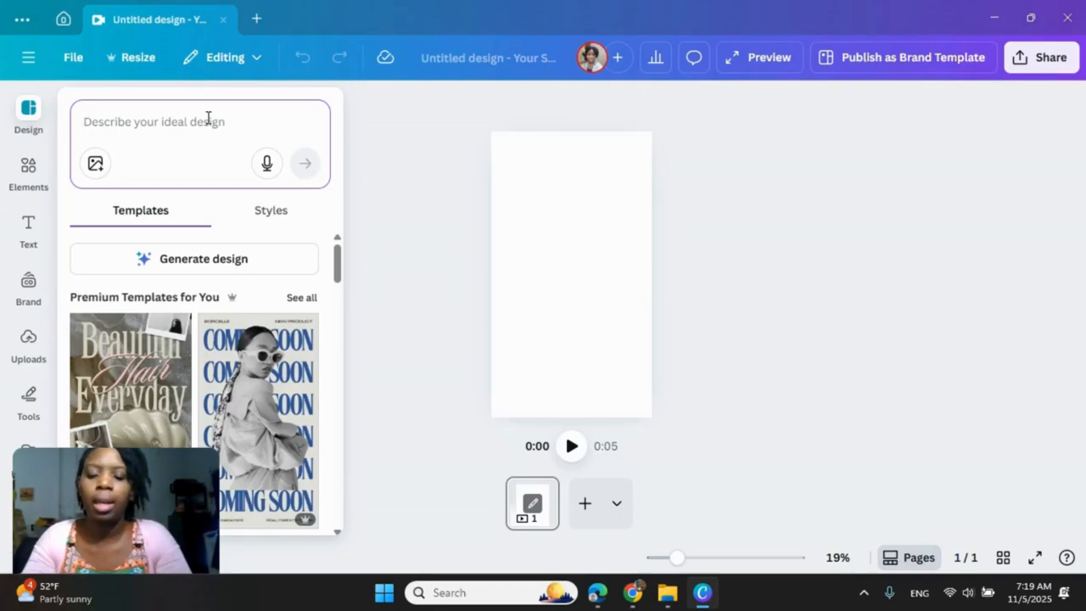
text(child)
key(BackSpace)
key(BackSpace)
key(BackSpace)
key(BackSpace)
key(BackSpace)
text(childrens)
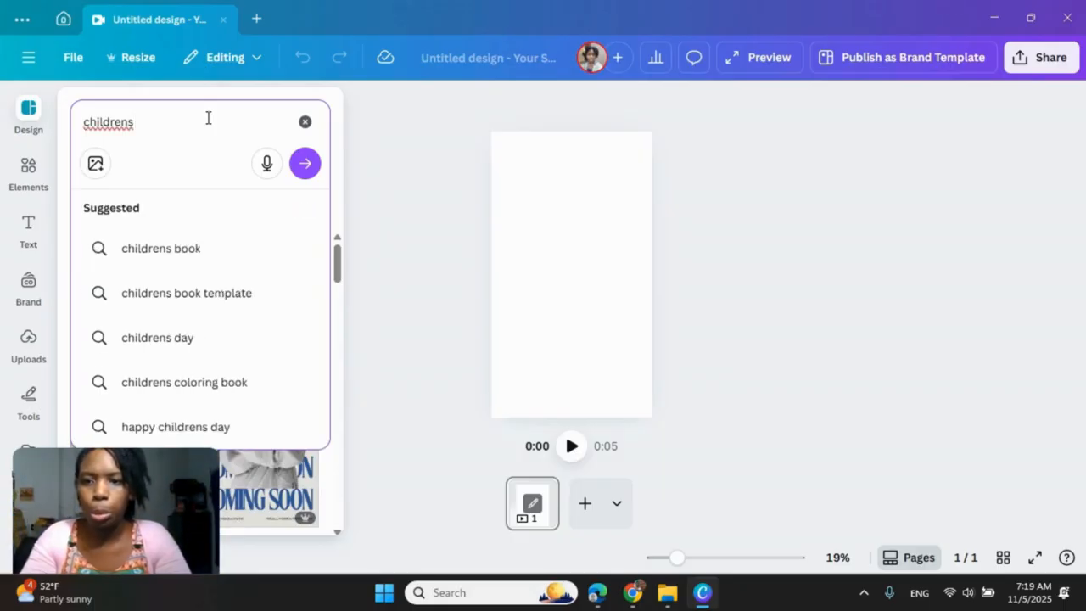
click(215, 389)
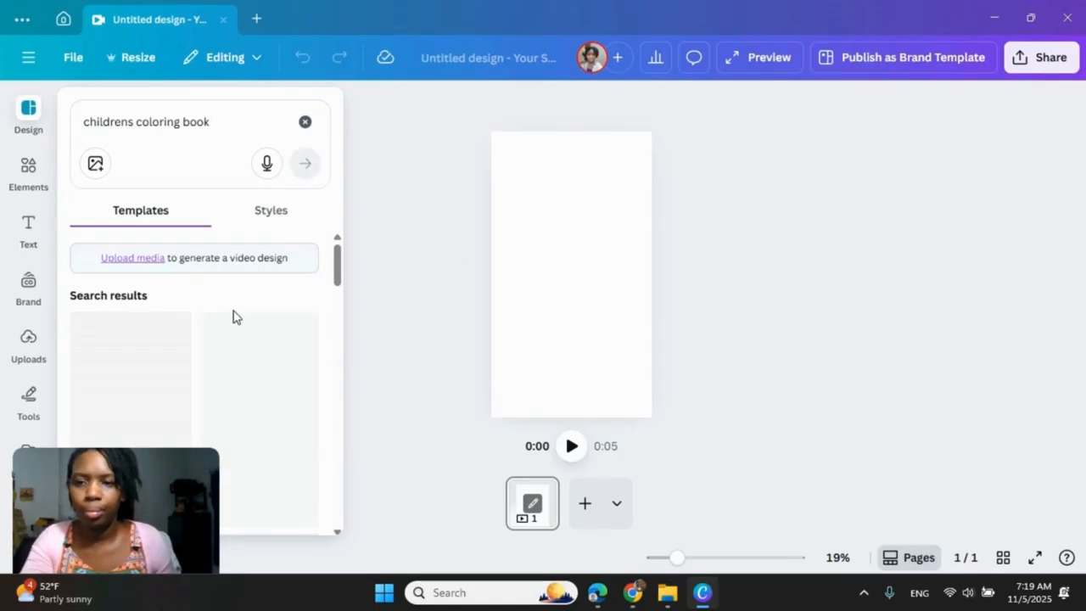
Step: Apply the purple International Childrens Book Day template with the girl reading on the moon to the story
scroll(246, 331, down, 2)
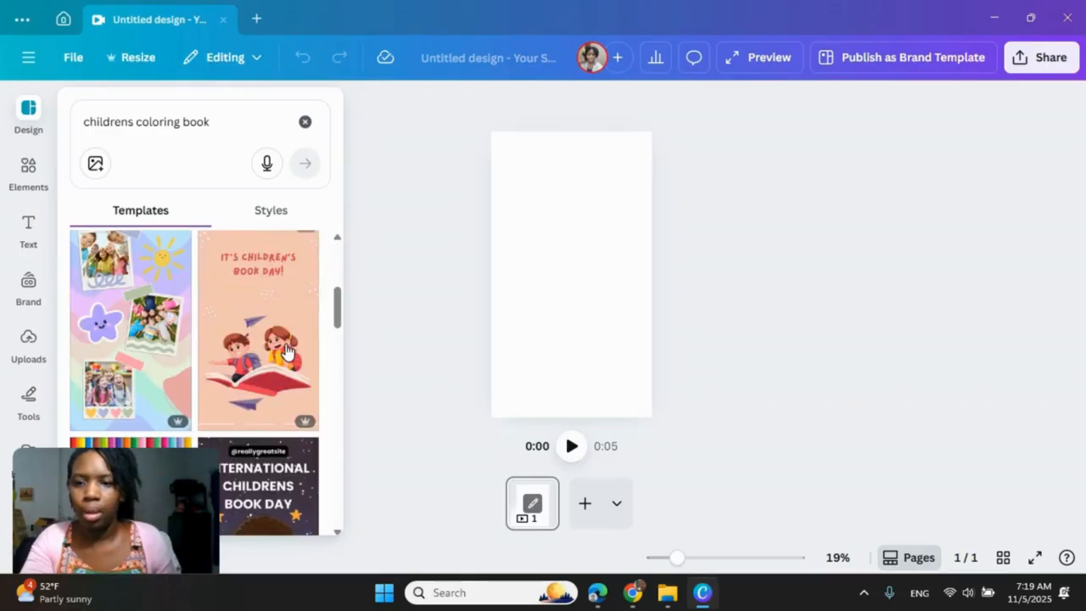
scroll(287, 351, down, 2)
scroll(287, 350, down, 1)
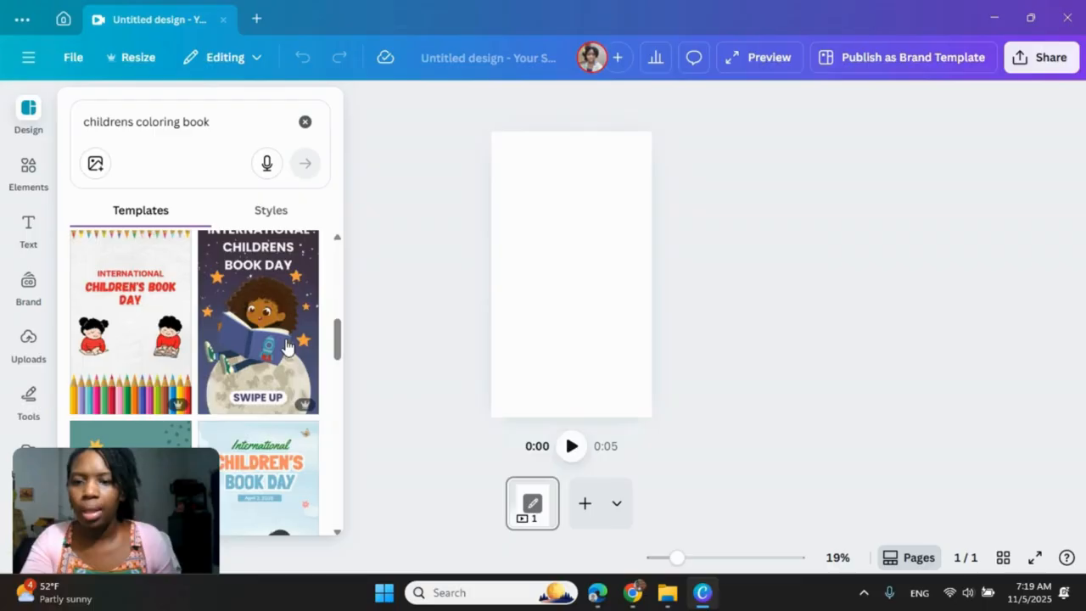
click(287, 346)
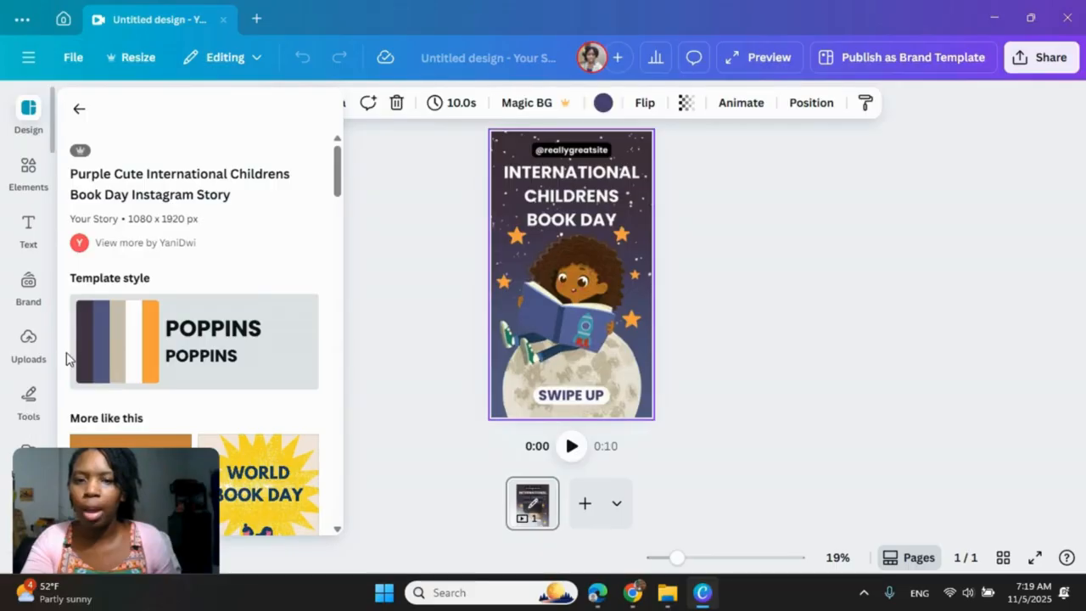
Step: Apply the Brand Kit's Canva Coaching palette to the story and shuffle it until the background is dark green with a coral title
click(28, 292)
click(195, 227)
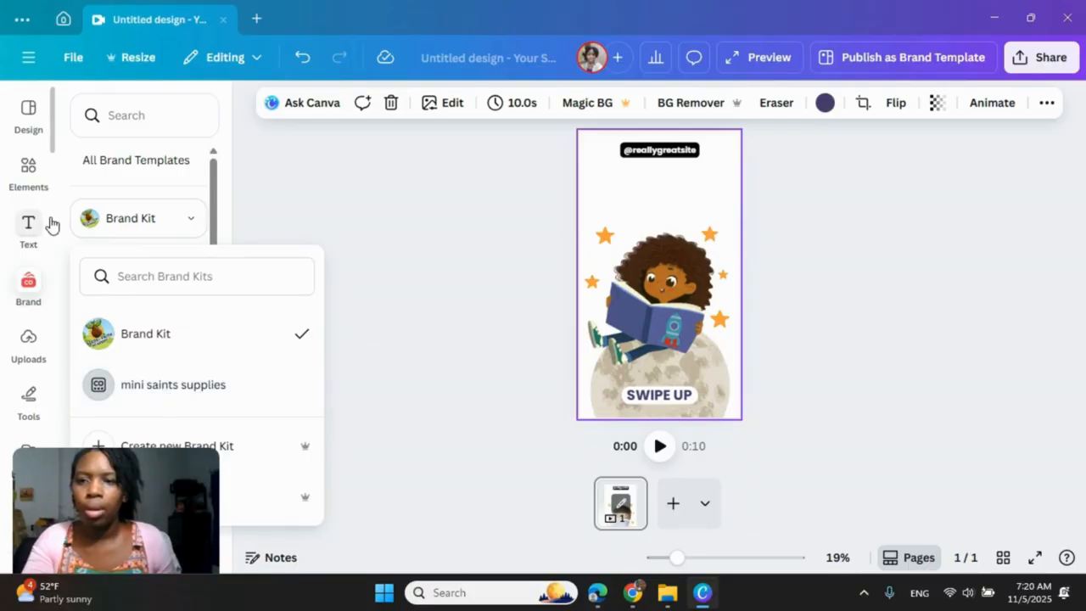
scroll(51, 223, down, 3)
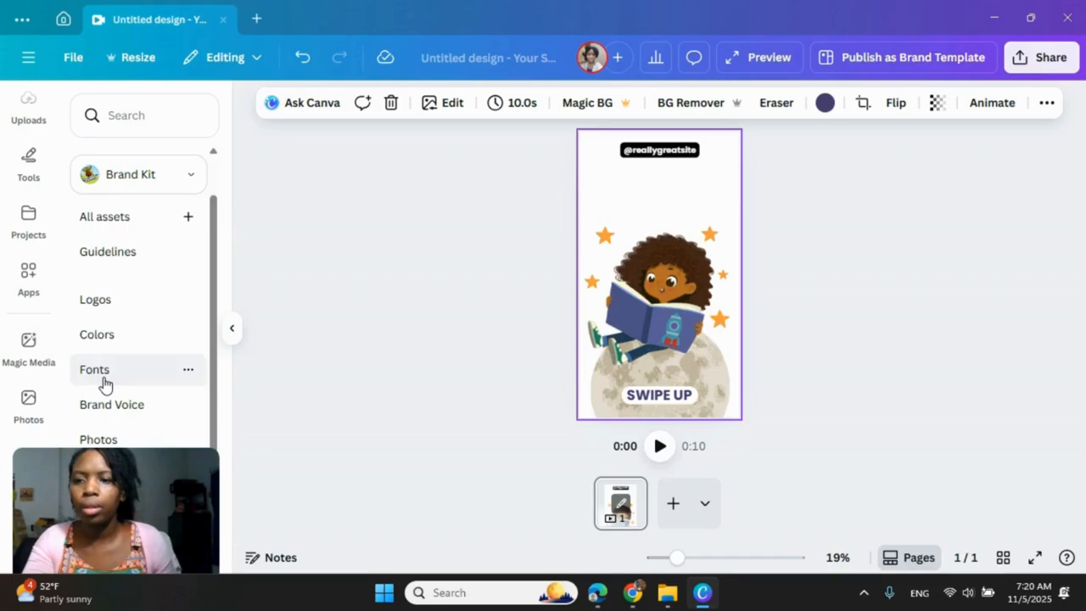
click(100, 335)
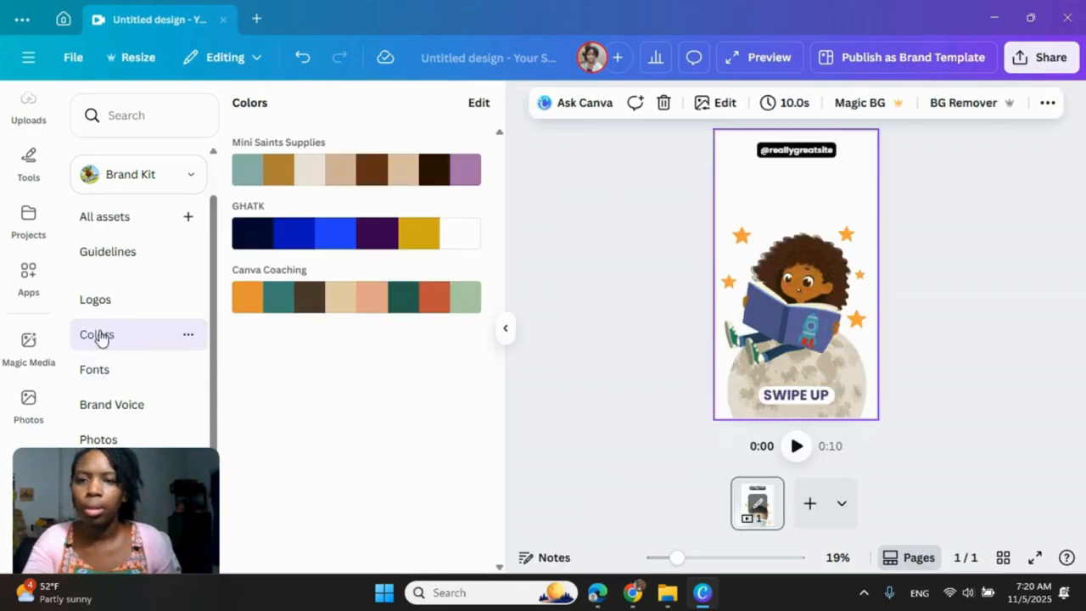
click(287, 314)
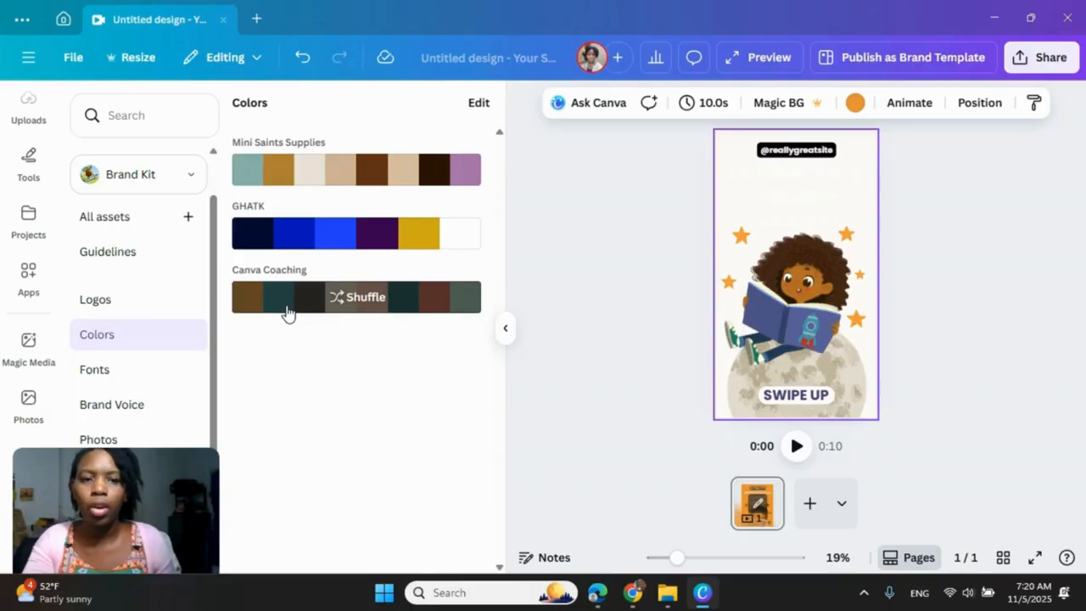
click(292, 314)
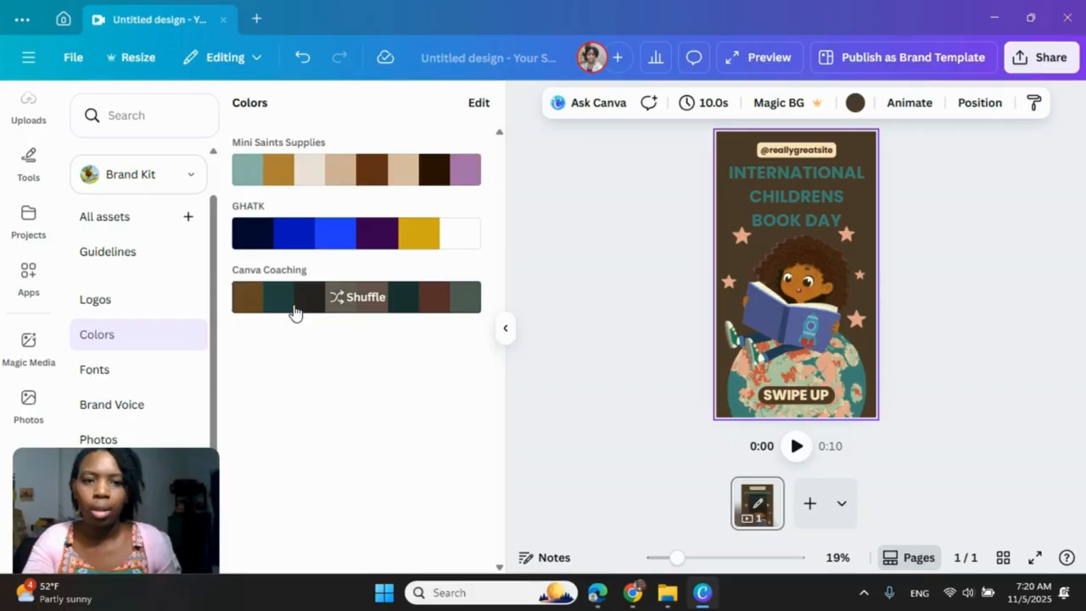
click(294, 313)
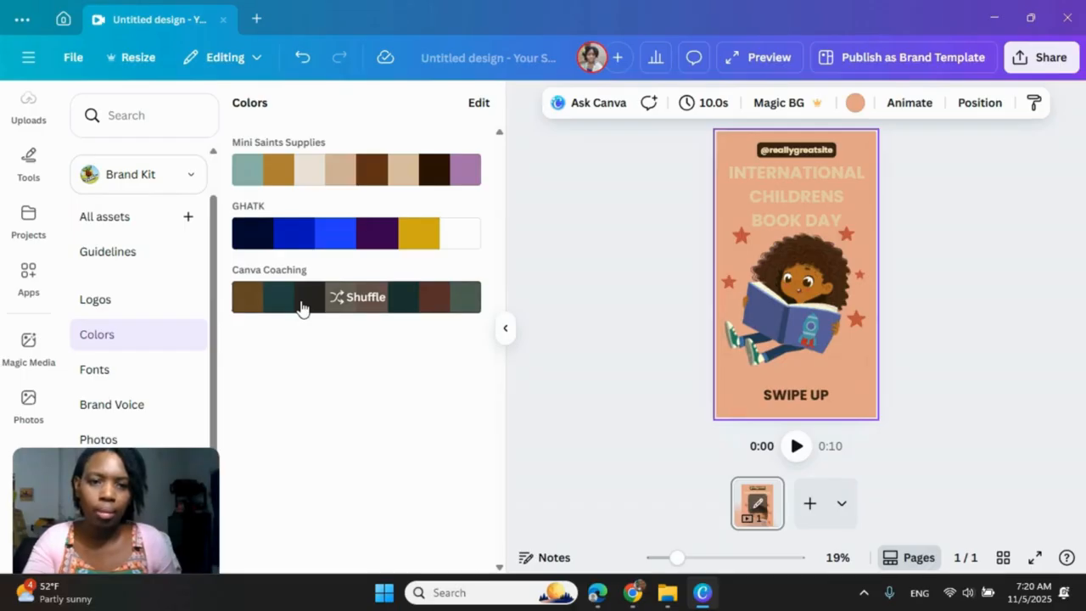
click(342, 304)
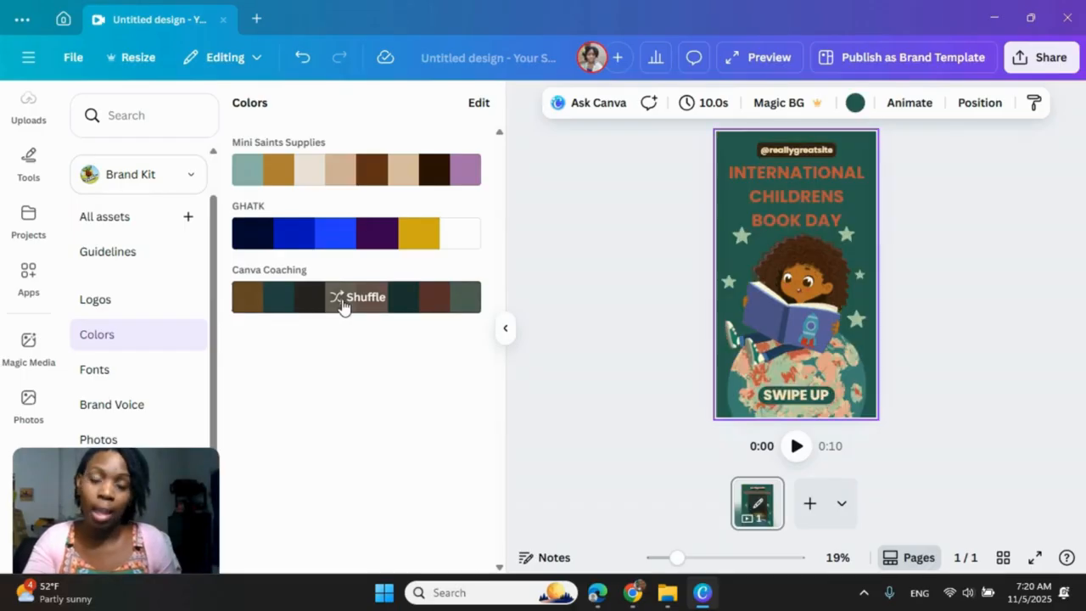